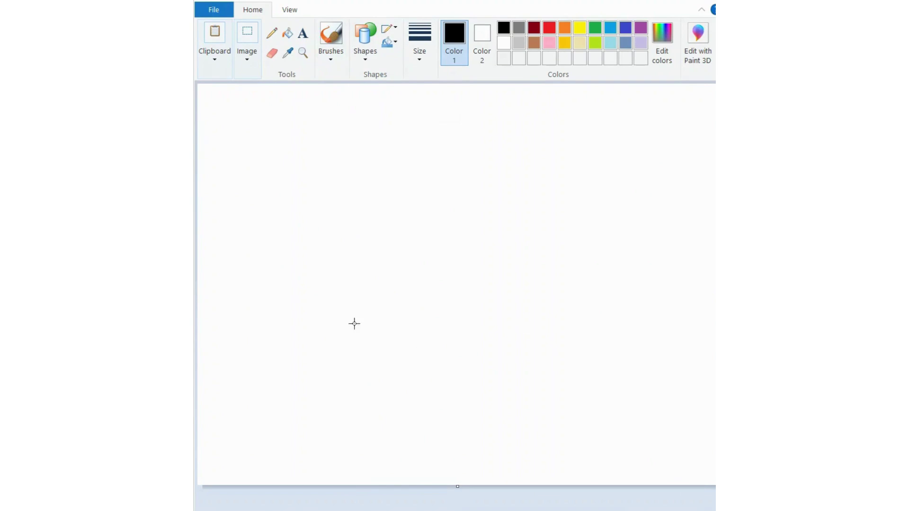
- Draw a rectangle for the house walls and a wider triangle roof resting on its upper edge
left_click_drag(357, 237, 585, 421)
left_click(365, 40)
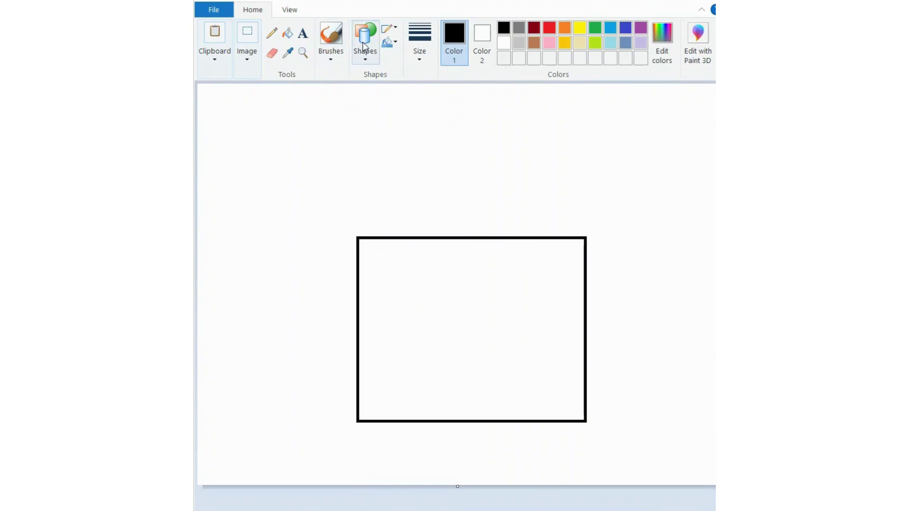
left_click(442, 72)
left_click_drag(325, 115, 617, 265)
left_click_drag(507, 229, 503, 198)
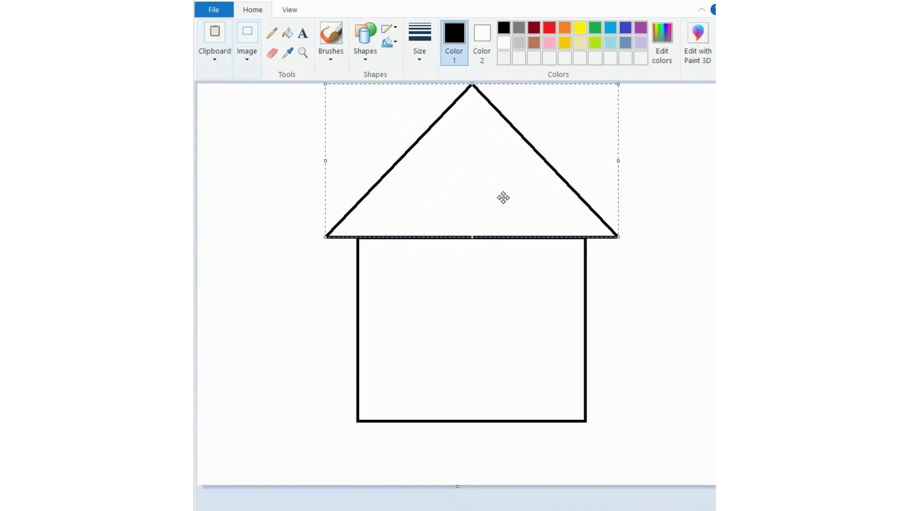
left_click(284, 294)
- Draw a thin, slightly wider rectangle directly under the house walls as the foundation
left_click(365, 38)
left_click(399, 73)
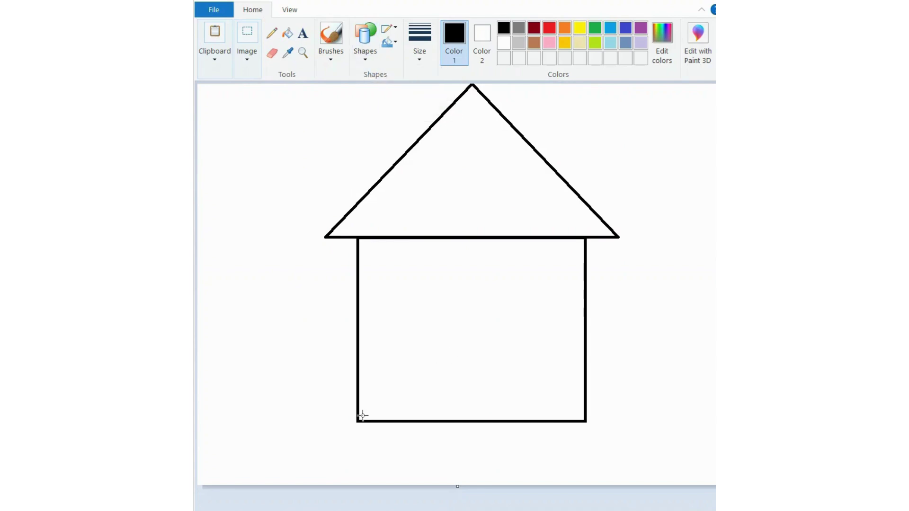
left_click_drag(341, 423, 598, 442)
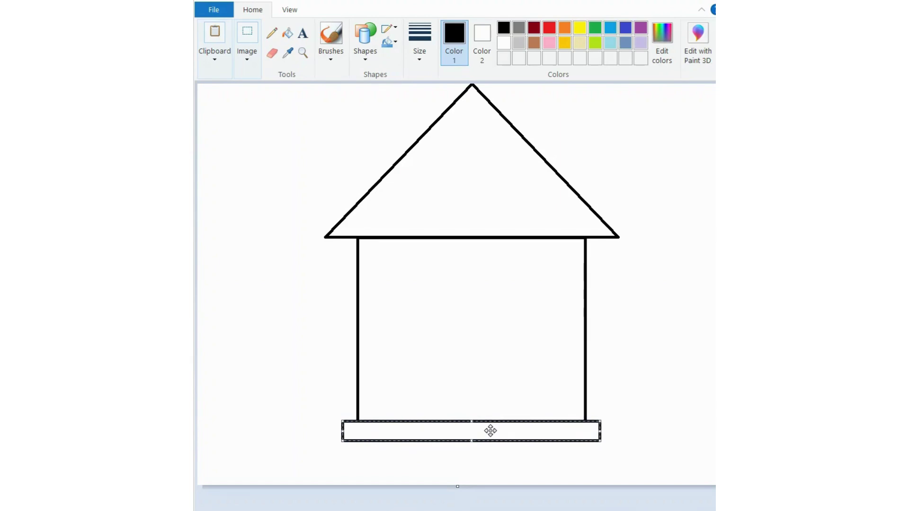
left_click_drag(491, 431, 491, 430)
left_click(312, 325)
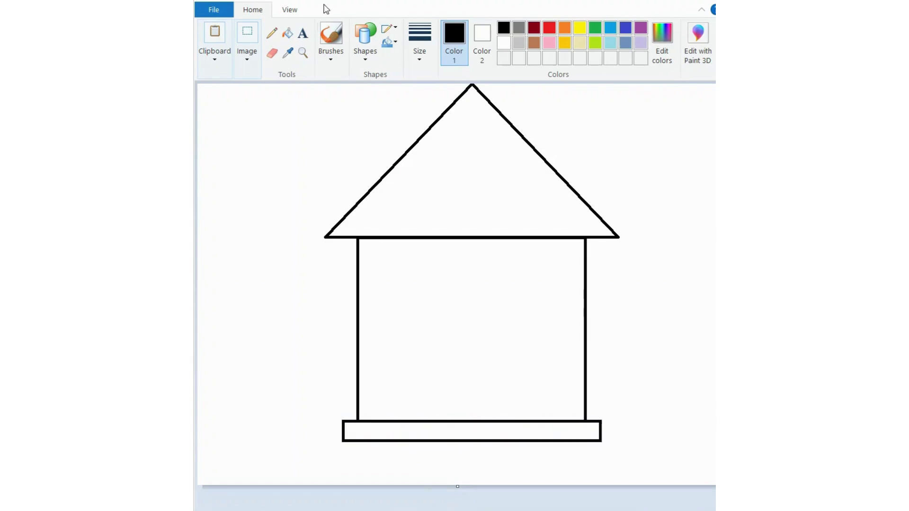
- Draw the door as two nested rectangles standing on the foundation at the middle of the wall
left_click(367, 53)
left_click(434, 343)
left_click_drag(436, 325, 508, 421)
left_click_drag(442, 332, 504, 420)
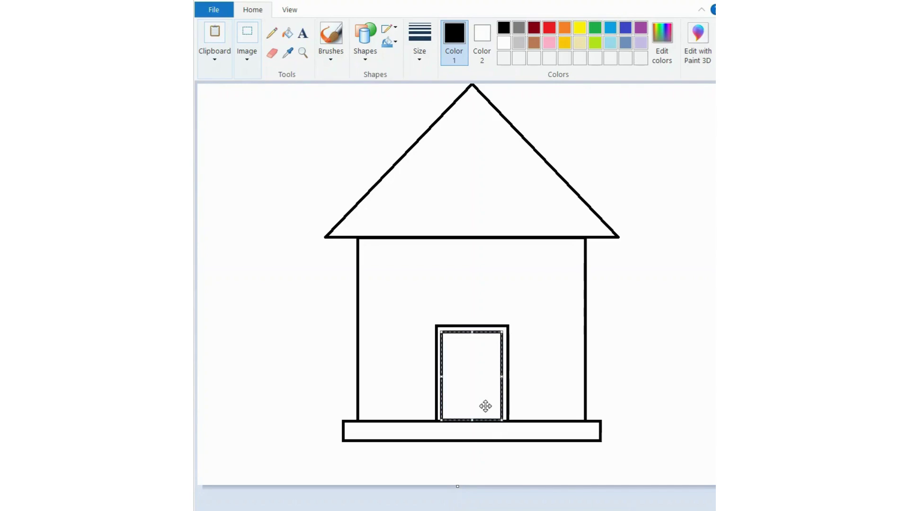
left_click_drag(474, 391, 473, 393)
left_click(647, 313)
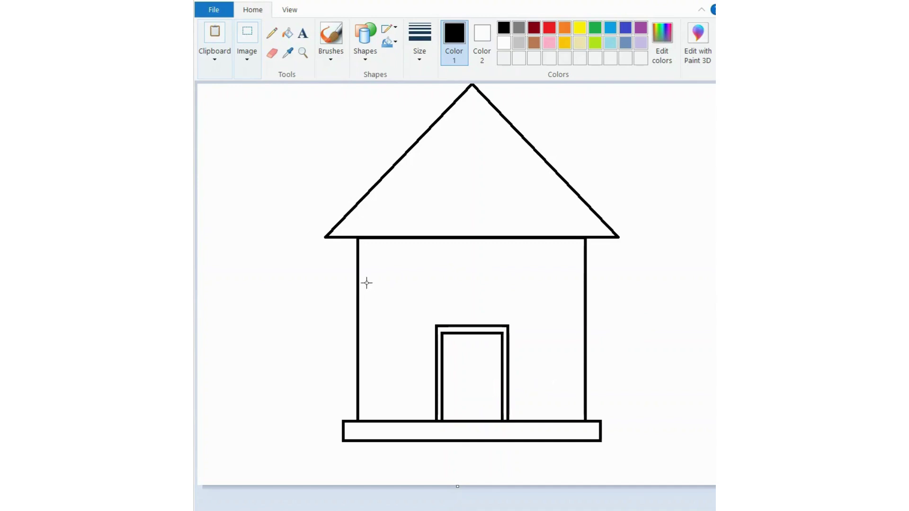
- Draw a window frame as two nested squares on the wall left of the door
left_click_drag(366, 295, 428, 359)
left_click(413, 393)
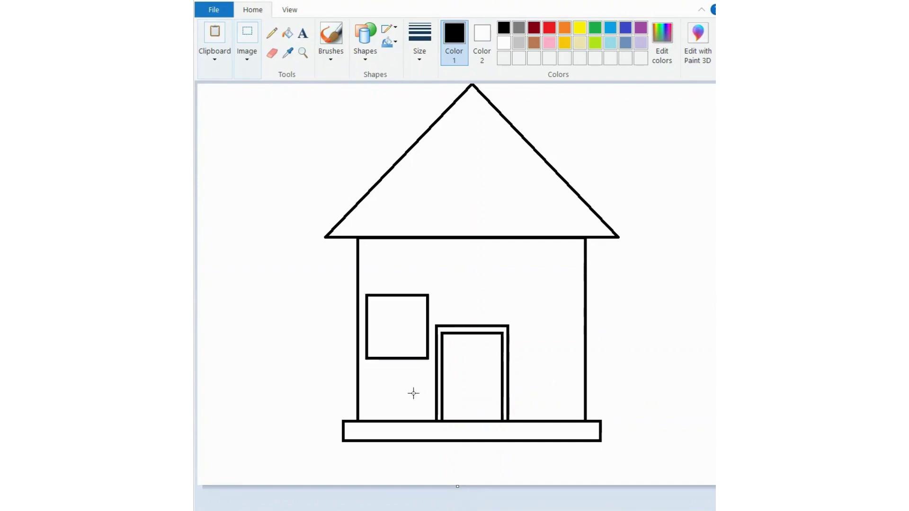
left_click_drag(373, 301, 425, 355)
left_click(426, 379)
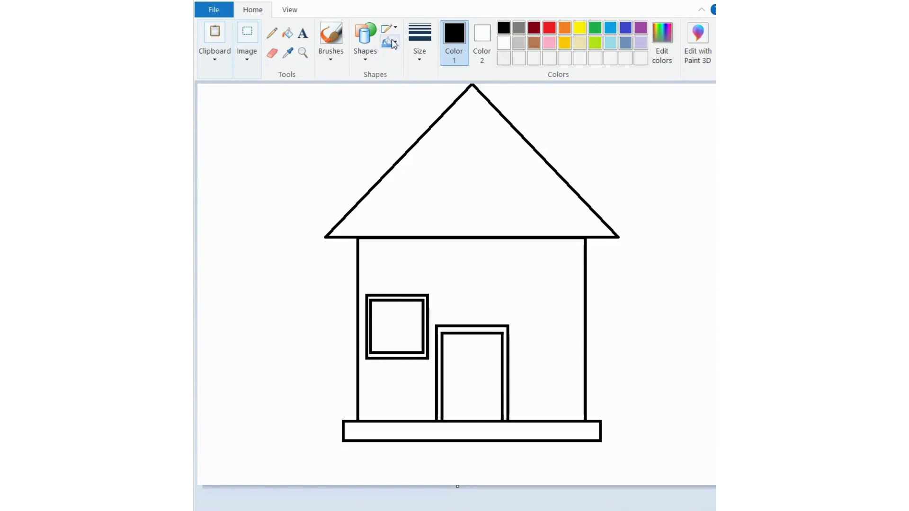
- Divide the window into four panes with a double vertical and a double horizontal line
left_click(361, 57)
left_click(359, 73)
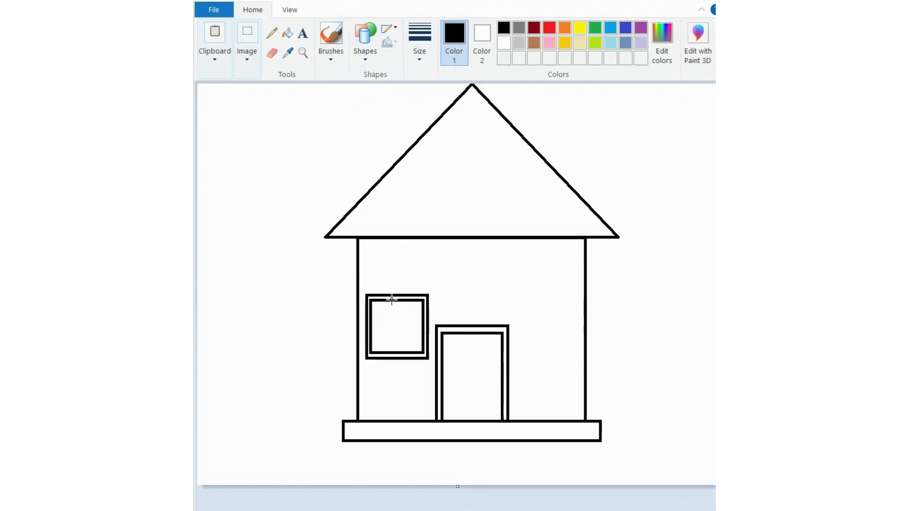
left_click_drag(392, 299, 399, 343)
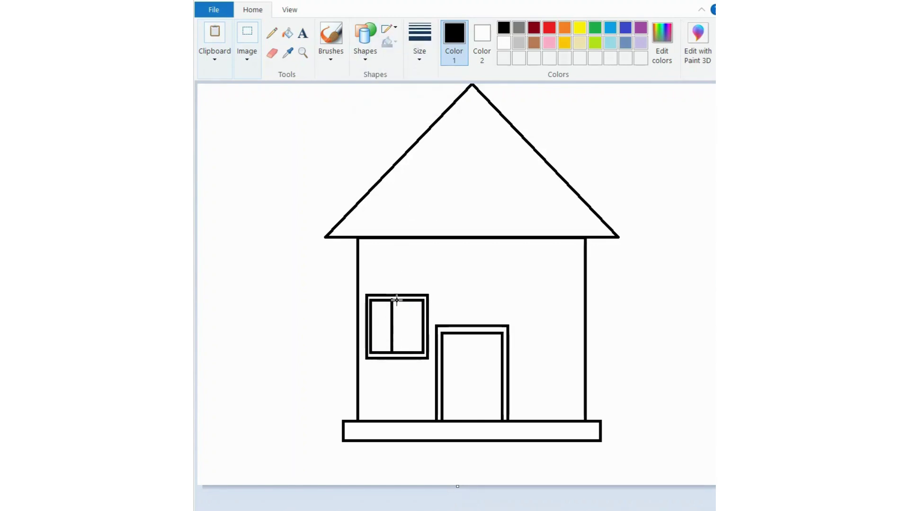
mouse_move(397, 299)
left_mouse_down()
mouse_move(395, 353)
mouse_move(423, 329)
left_mouse_up()
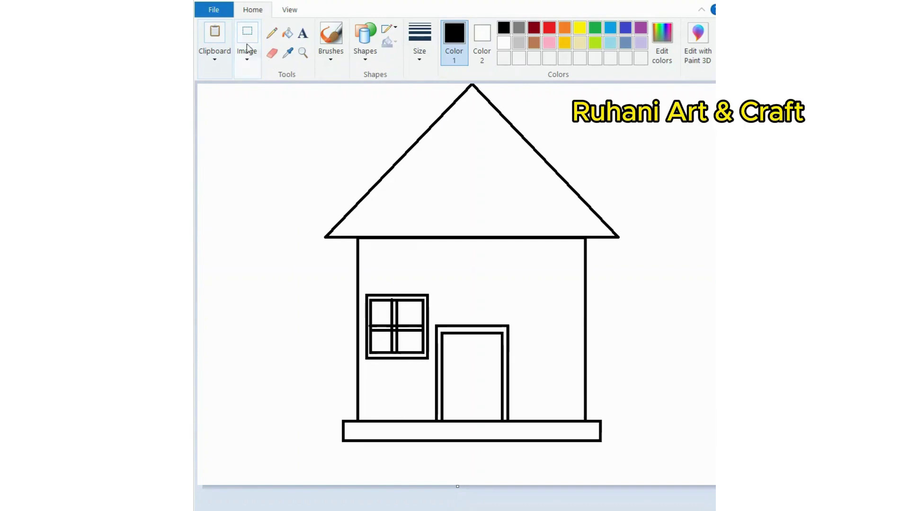
- Copy the finished window and place the duplicate on the wall right of the door, level with the original
left_click(242, 56)
left_click(251, 97)
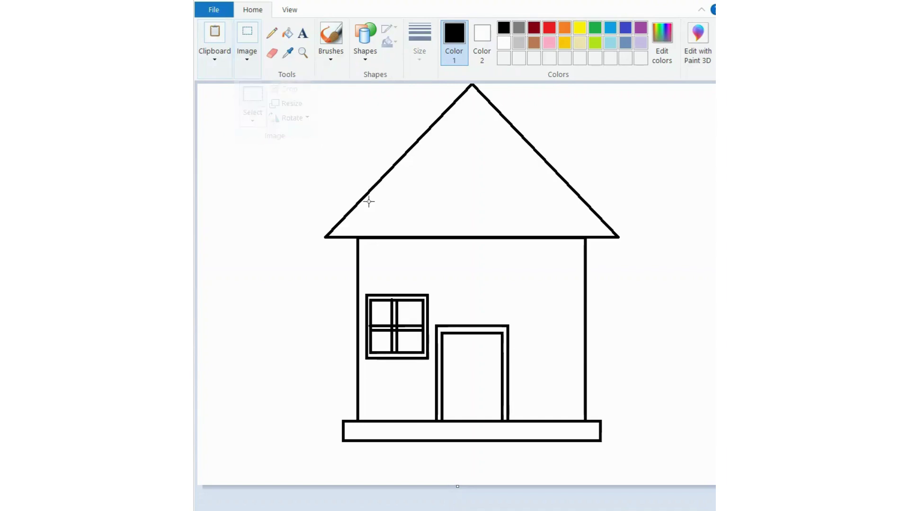
left_click_drag(362, 286, 434, 372)
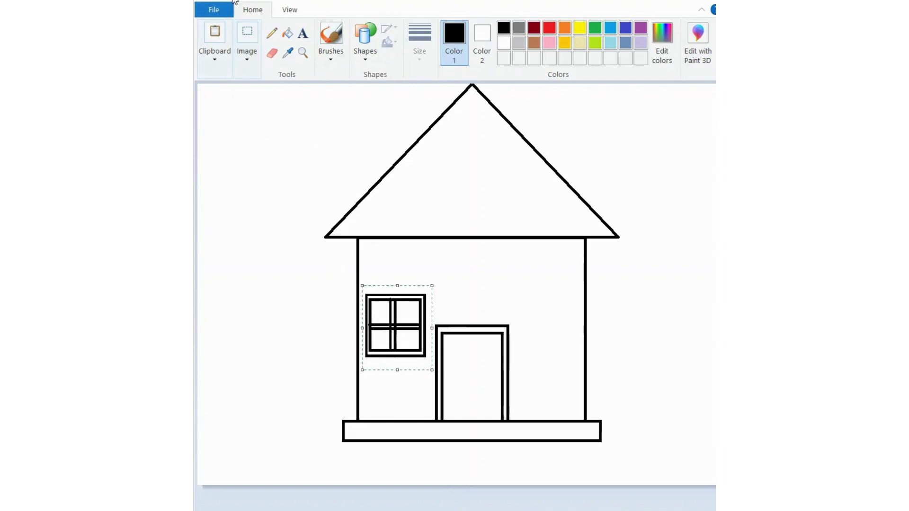
key("Escape")
left_click_drag(362, 290, 428, 363)
right_click(401, 345)
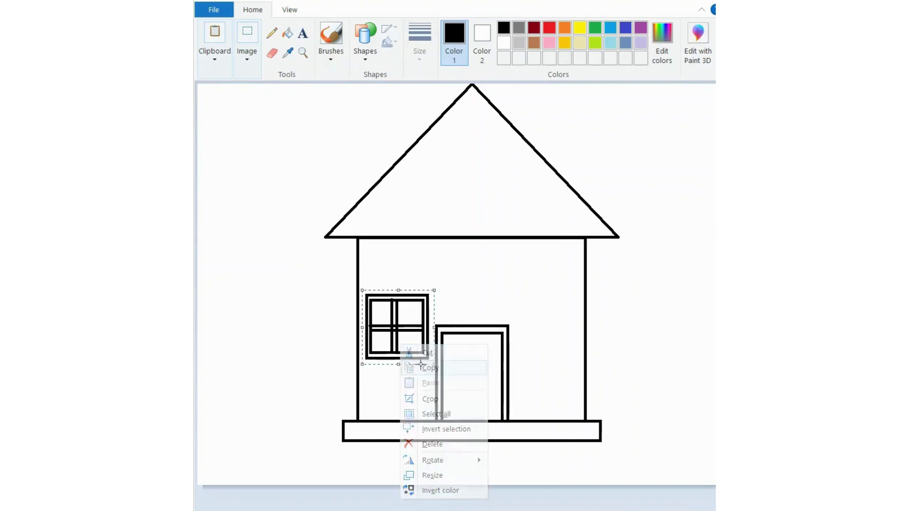
right_click(511, 287)
left_click(540, 325)
mouse_move(231, 119)
left_mouse_down()
mouse_move(561, 331)
mouse_move(541, 326)
left_mouse_up()
left_click(593, 270)
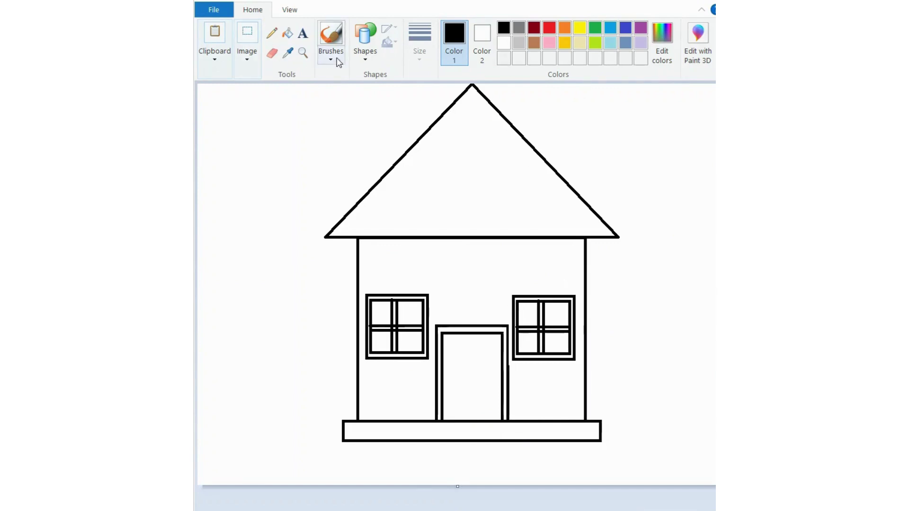
- Draw five evenly spaced horizontal lines across the triangle to split the roof into stripes
left_click(365, 40)
left_click(360, 74)
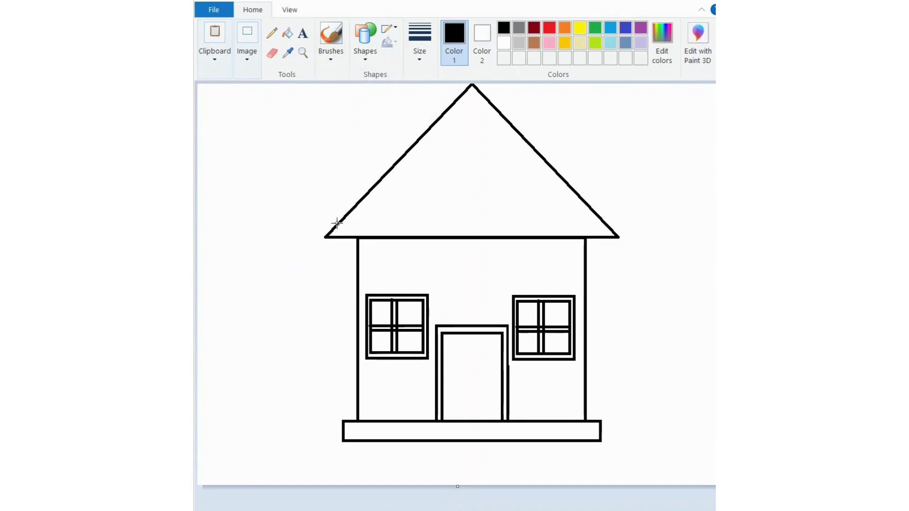
left_click_drag(352, 223, 586, 243)
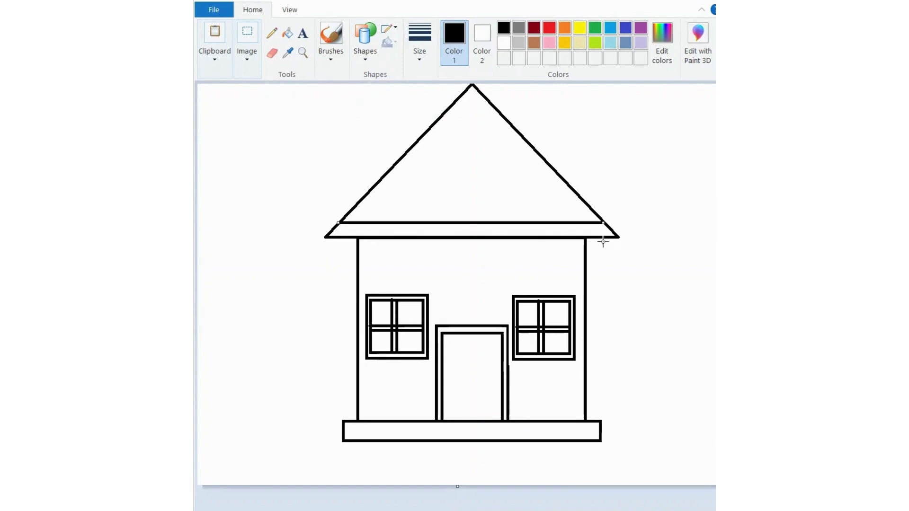
left_click_drag(366, 195, 572, 195)
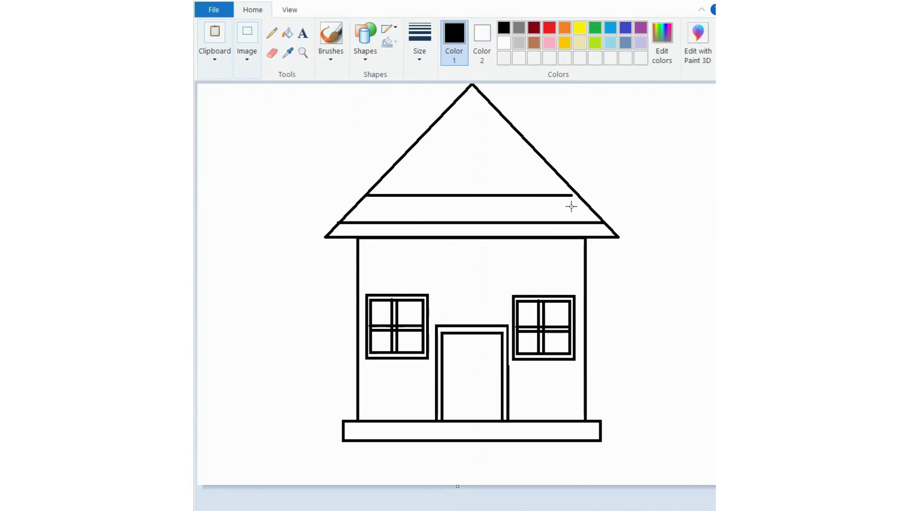
left_click(416, 159)
left_click_drag(392, 167, 547, 166)
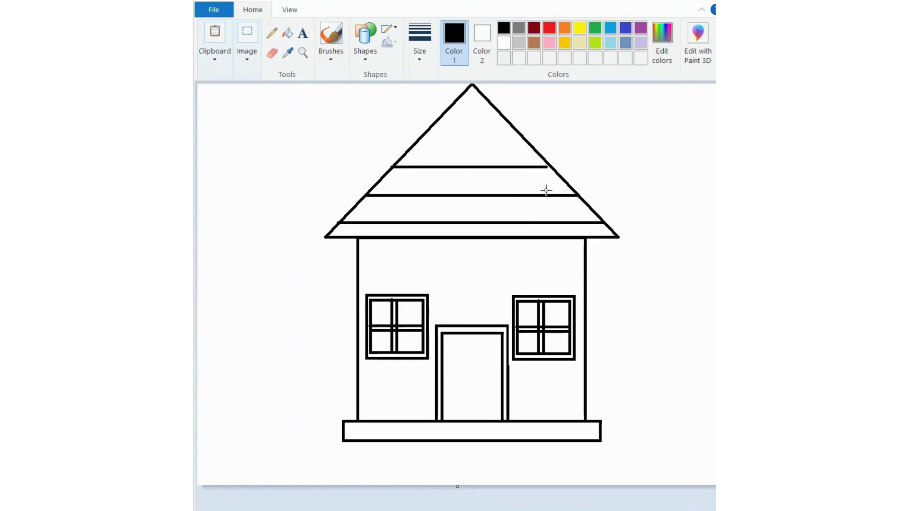
left_click_drag(413, 141, 522, 141)
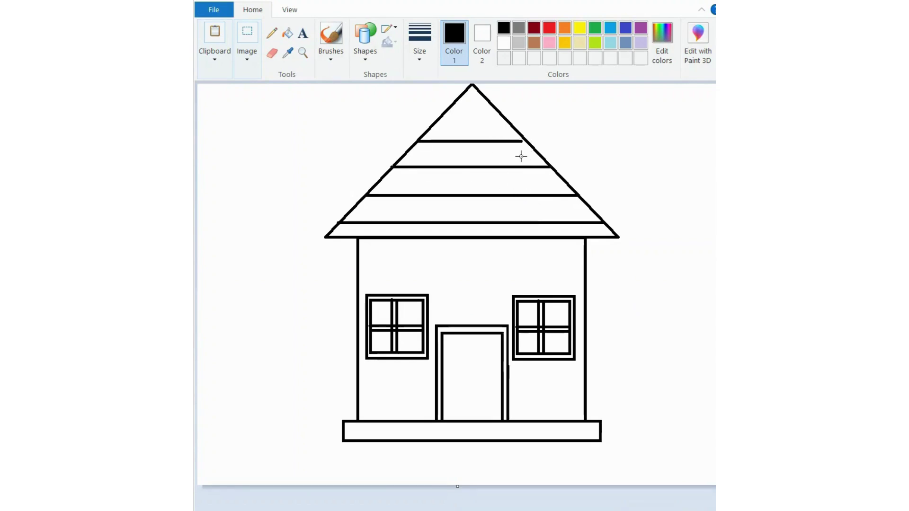
left_click(446, 116)
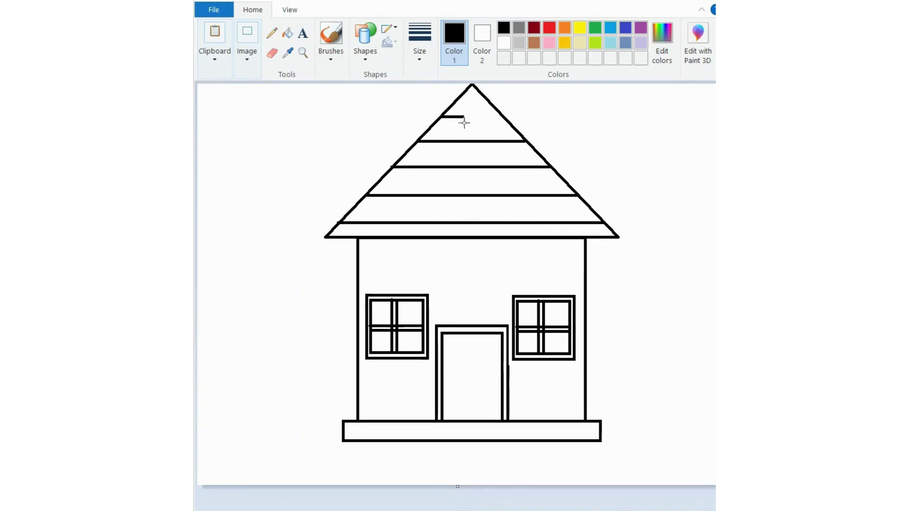
left_click_drag(464, 123, 500, 122)
- Draw a round window above the door and split it into quarters with a vertical and a horizontal line
left_click(365, 45)
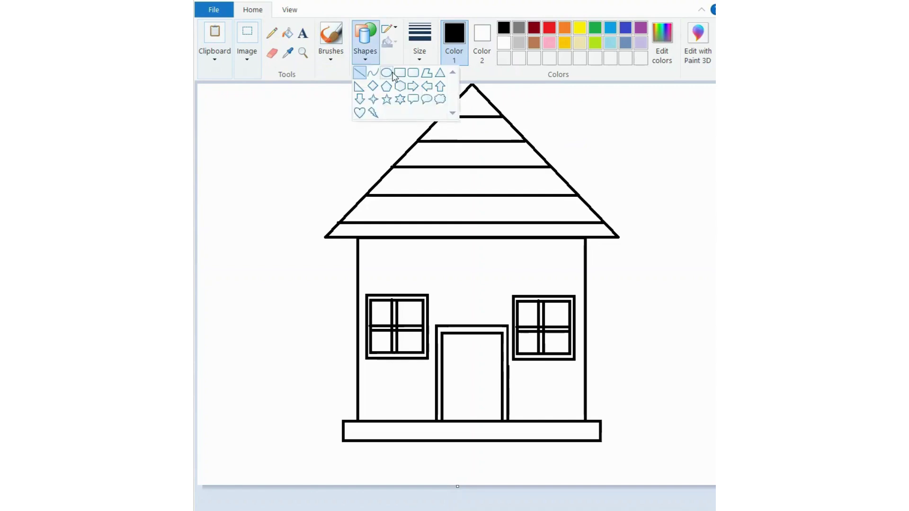
left_click(393, 74)
mouse_move(439, 265)
left_mouse_down()
mouse_move(471, 305)
mouse_move(487, 308)
mouse_move(467, 274)
left_mouse_up()
left_click(487, 192)
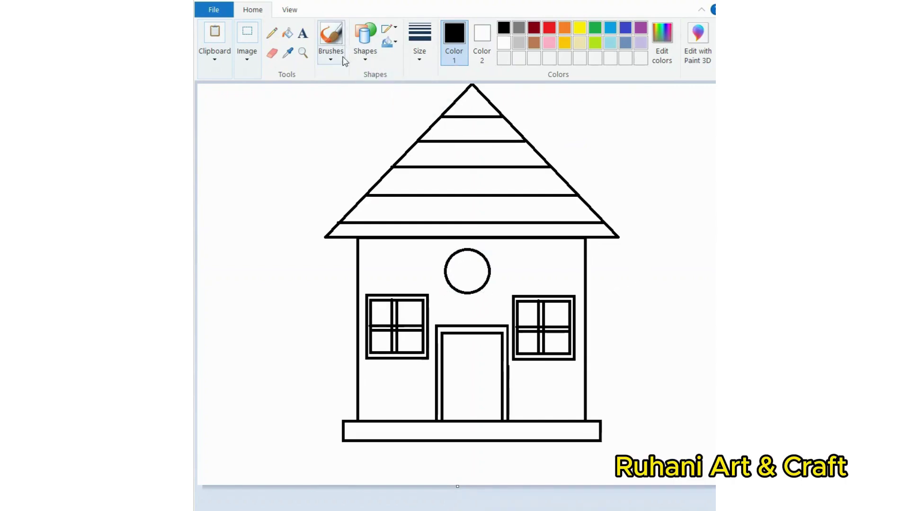
left_click(365, 45)
left_click(363, 74)
mouse_move(466, 250)
left_mouse_down()
mouse_move(468, 292)
mouse_move(489, 274)
left_mouse_up()
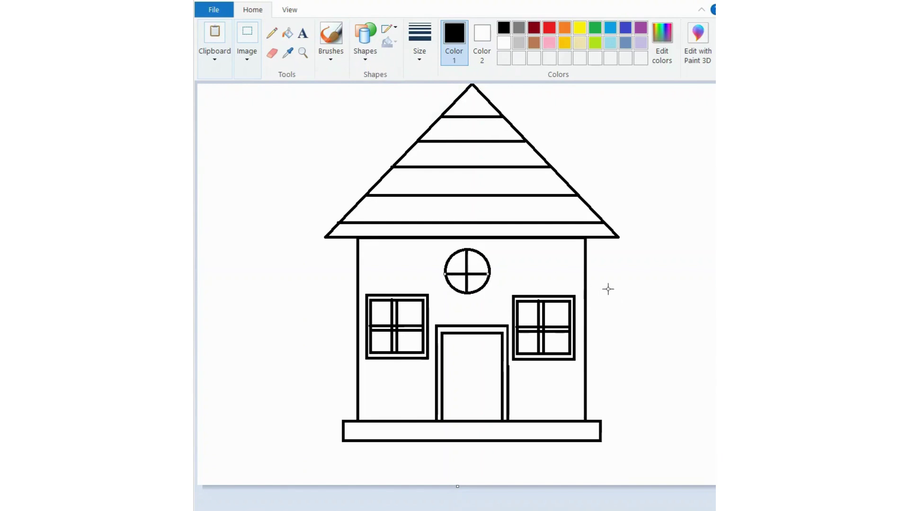
- Draw a small heart shape on the right half of the door
left_click(365, 45)
left_click(355, 108)
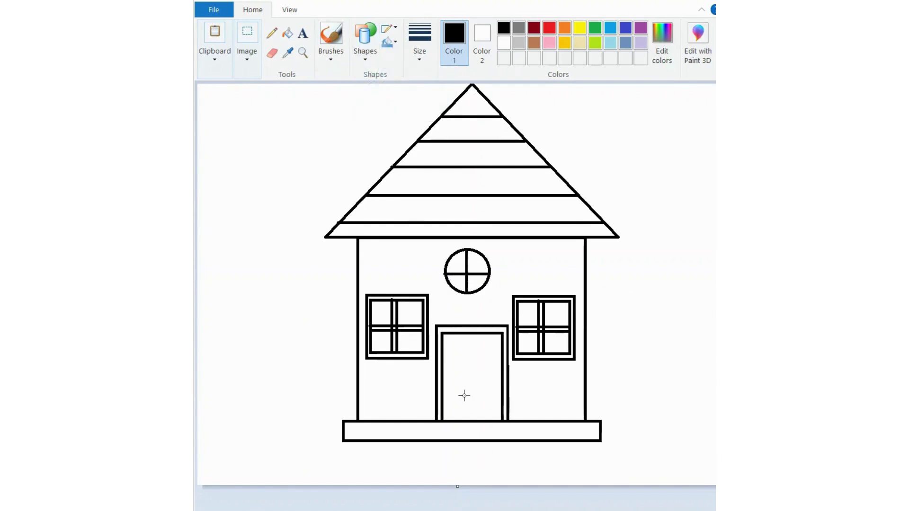
mouse_move(482, 361)
left_mouse_down()
mouse_move(508, 380)
mouse_move(473, 358)
left_mouse_up()
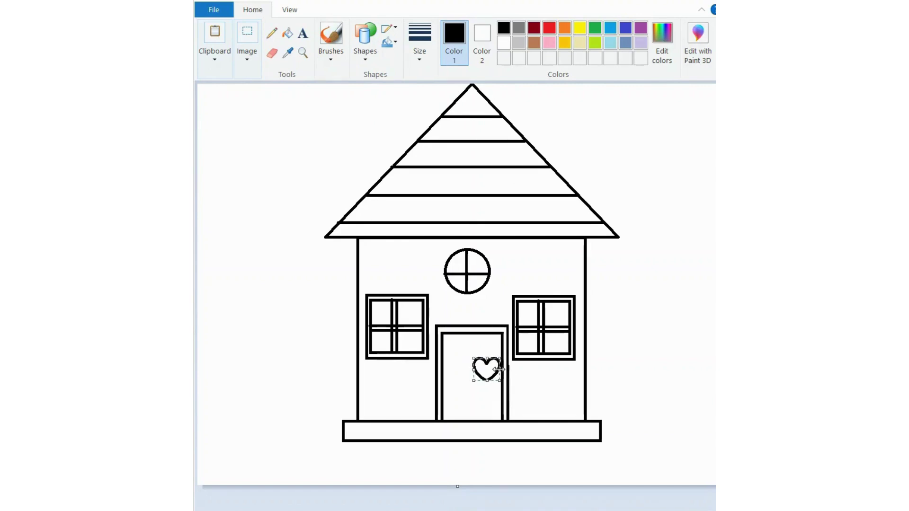
left_click(635, 351)
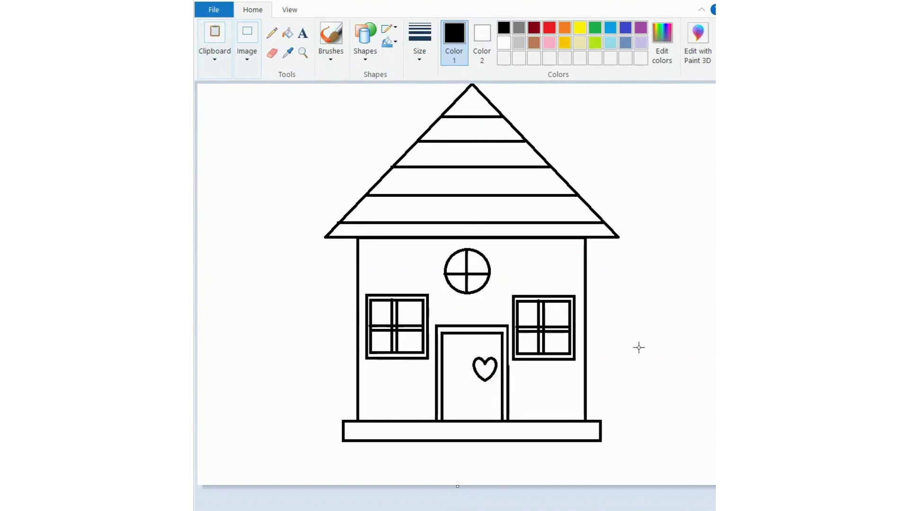
- Fill every other roof stripe with dark red, starting from the peak
left_click(287, 33)
left_click(533, 28)
left_click(472, 98)
left_click(479, 155)
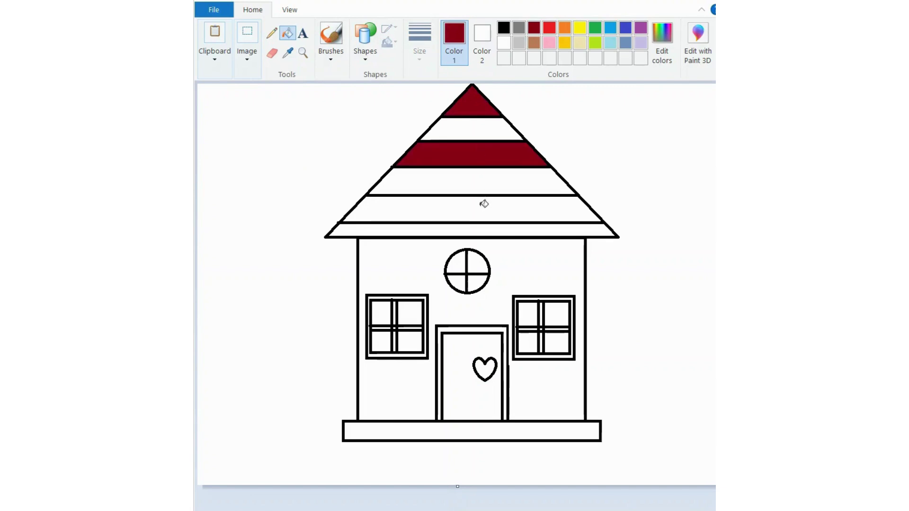
left_click(483, 206)
- Fill the three remaining roof stripes with brown and the house wall with yellow
left_click(534, 43)
left_click(504, 128)
left_click(496, 173)
left_click(499, 228)
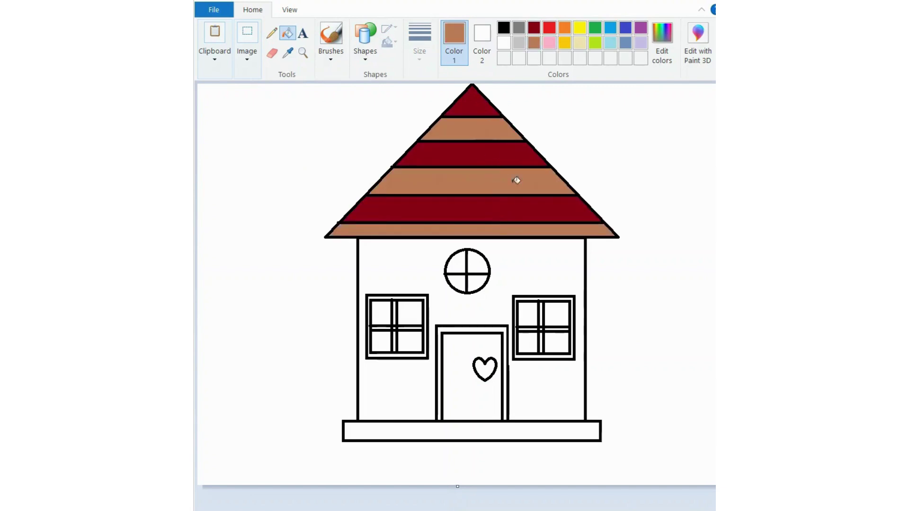
left_click(578, 29)
left_click(538, 273)
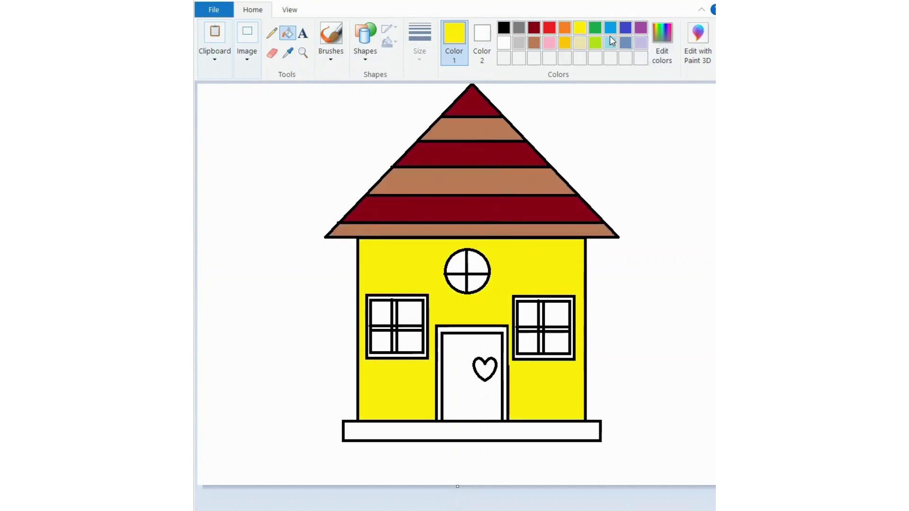
- Fill the frames and crossbars of both square windows with dark red
left_click(533, 29)
left_click(416, 298)
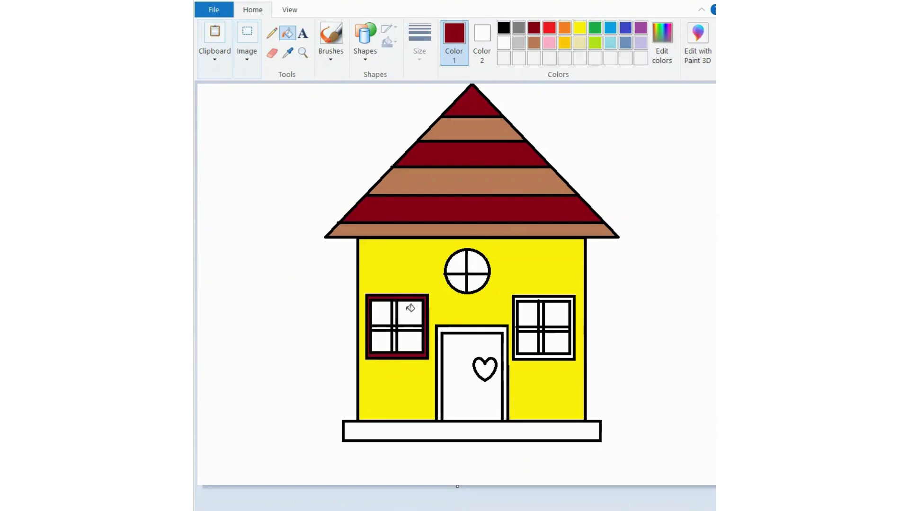
left_click(391, 327)
left_click(535, 297)
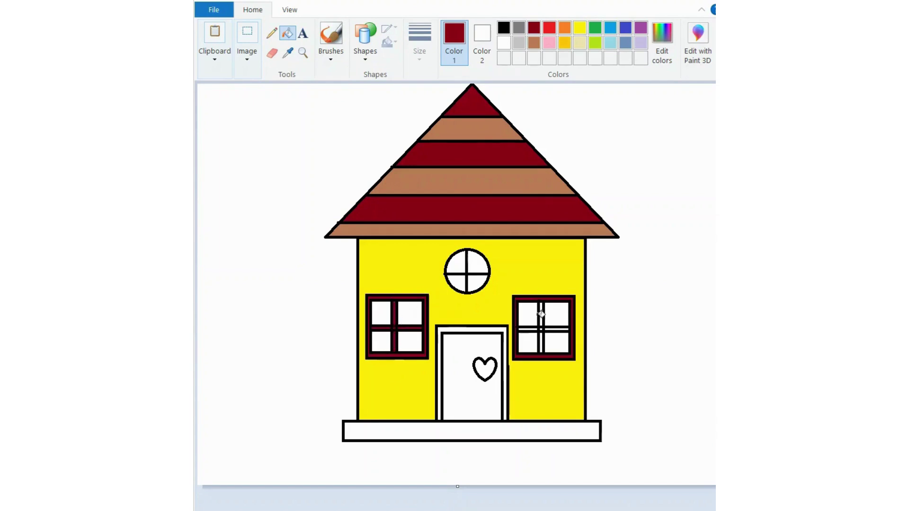
left_click(544, 327)
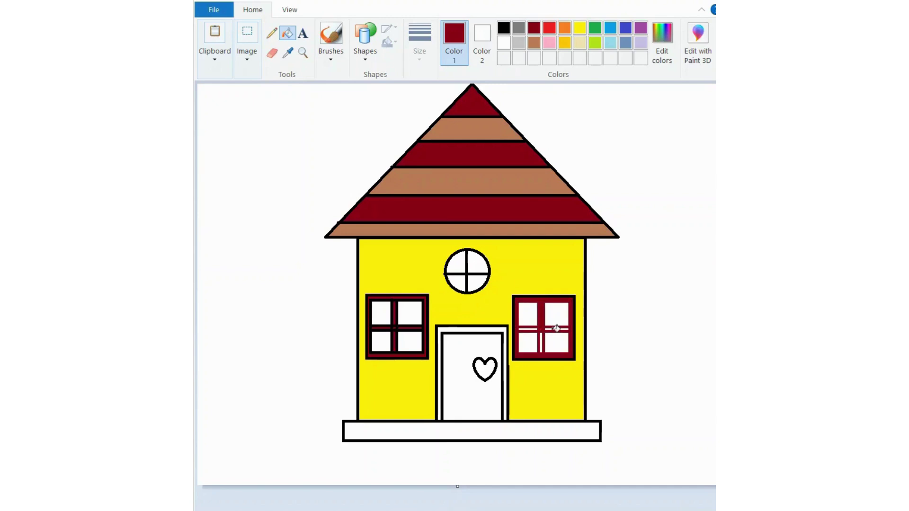
left_click(569, 326)
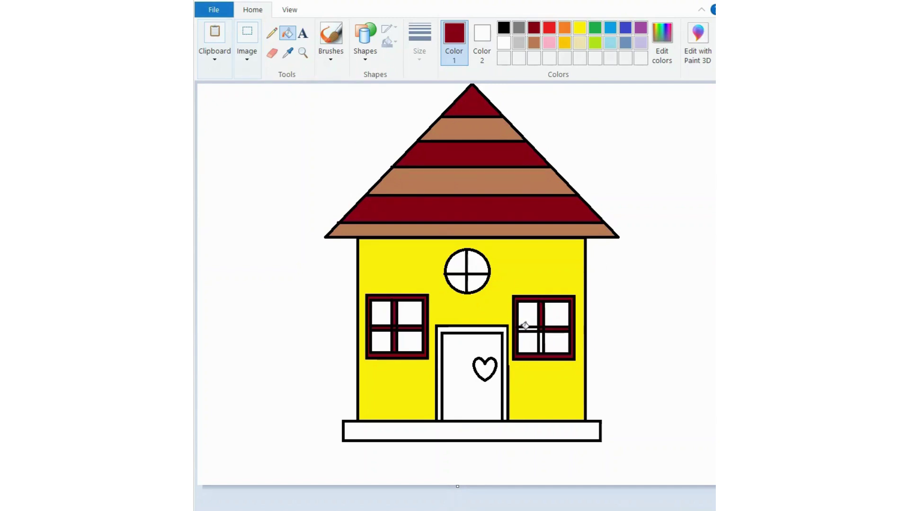
left_click(528, 327)
left_click(542, 340)
- Fill the four panes of the round window with blue
left_click(611, 28)
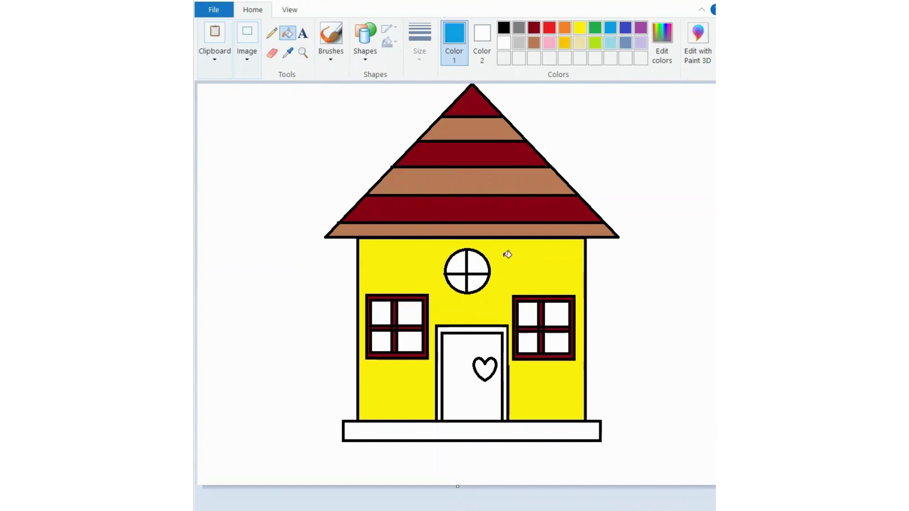
left_click(478, 261)
left_click(478, 283)
left_click(457, 283)
left_click(457, 260)
- Fill all eight panes of the two square windows with the same blue as the round window
left_click(534, 318)
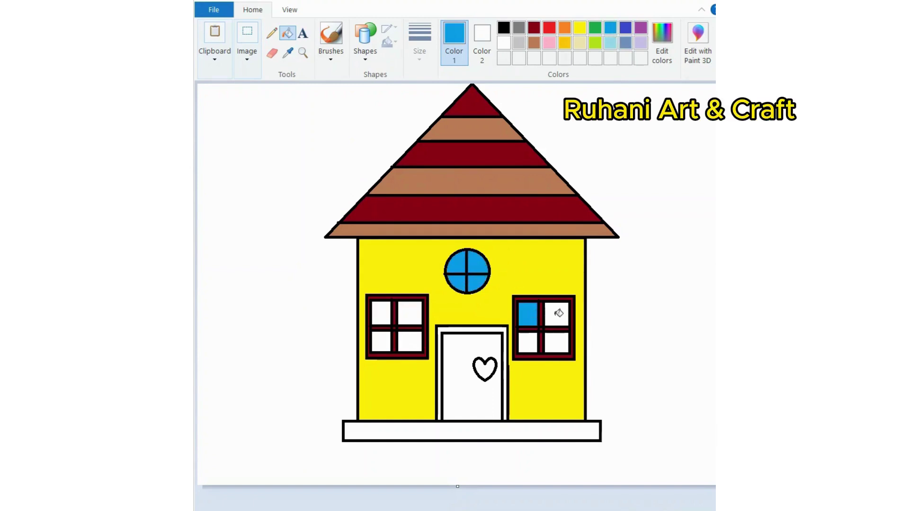
left_click(557, 315)
left_click(557, 342)
left_click(529, 342)
left_click(381, 313)
left_click(418, 312)
left_click(412, 342)
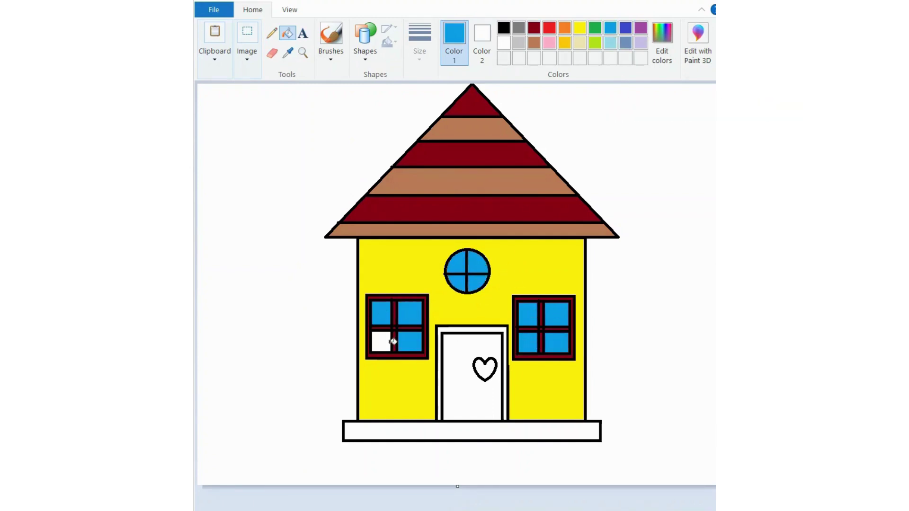
left_click(383, 342)
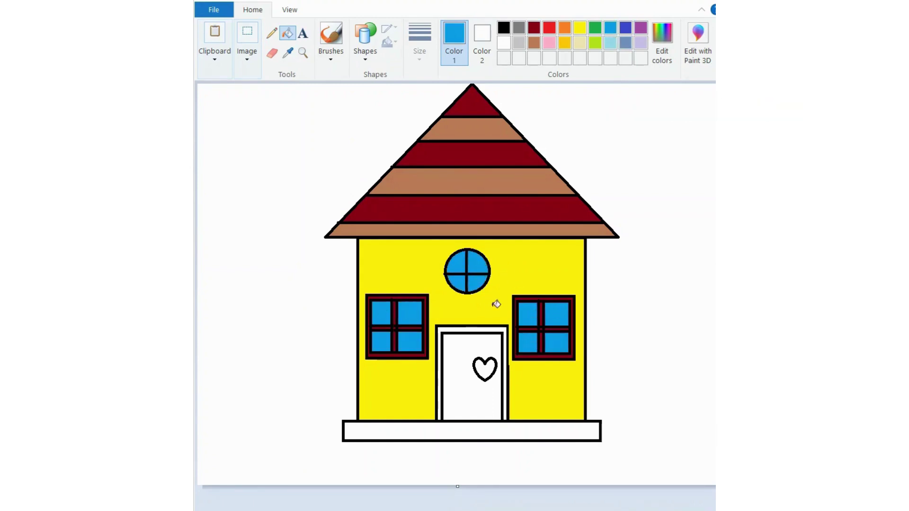
- Fill the heart with red, and the door and its surrounding frame with brown
left_click(549, 27)
left_click(482, 365)
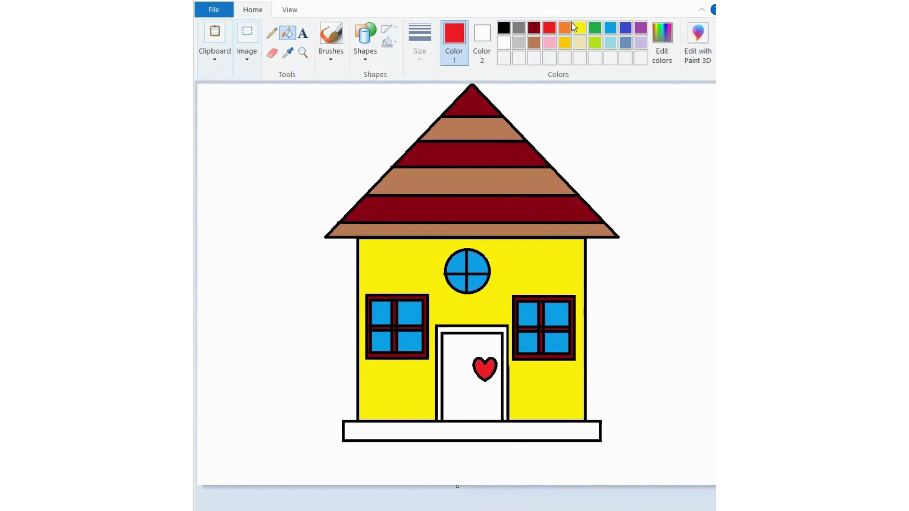
left_click(534, 42)
left_click(478, 327)
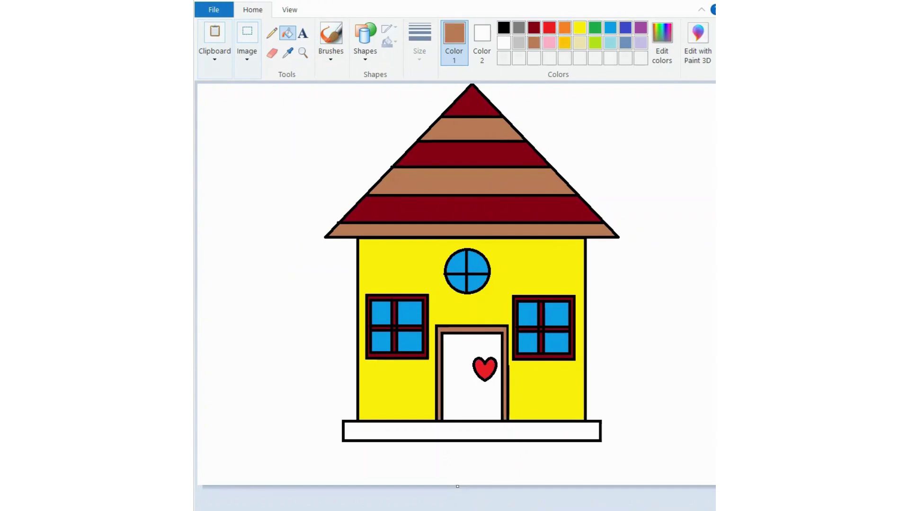
left_click(477, 333)
- Fill the door frame with dark red and the foundation with black
left_click(538, 30)
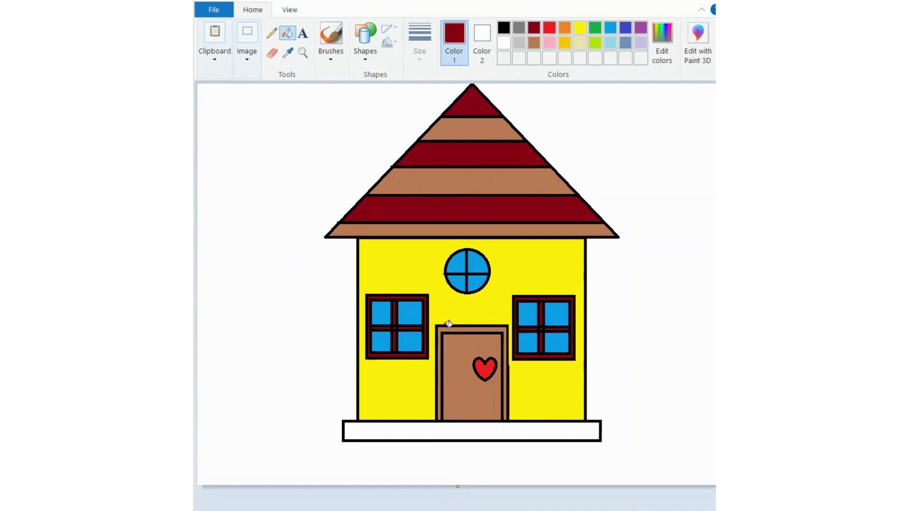
left_click(445, 329)
left_click(504, 29)
left_click(513, 429)
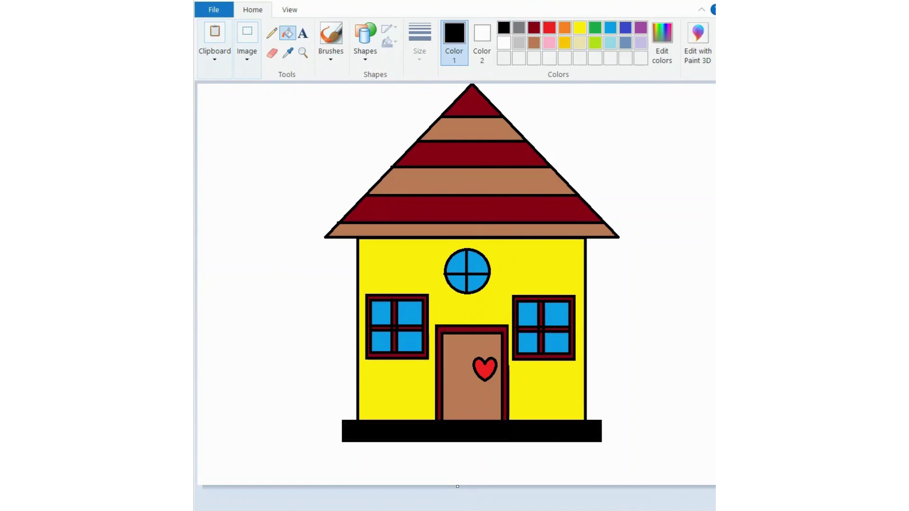
- Draw a horizontal ground line on each side of the house, from the wall to the canvas edge, just above the foundation
left_click(365, 45)
left_click(360, 75)
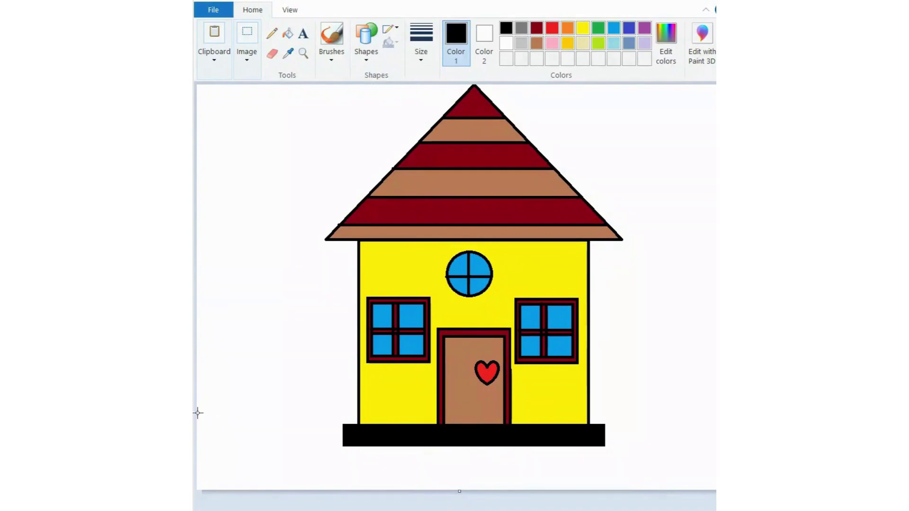
mouse_move(198, 413)
left_mouse_down()
mouse_move(255, 399)
mouse_move(357, 413)
left_mouse_up()
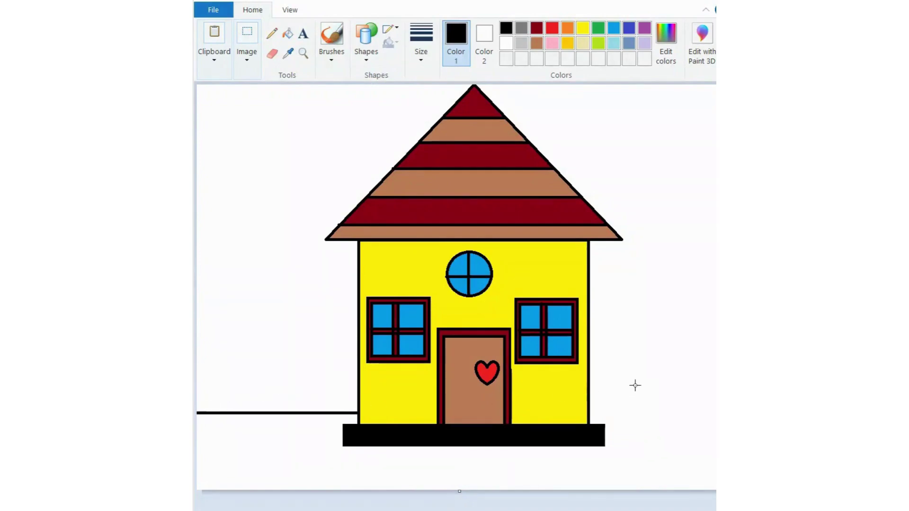
left_click_drag(589, 413, 715, 419)
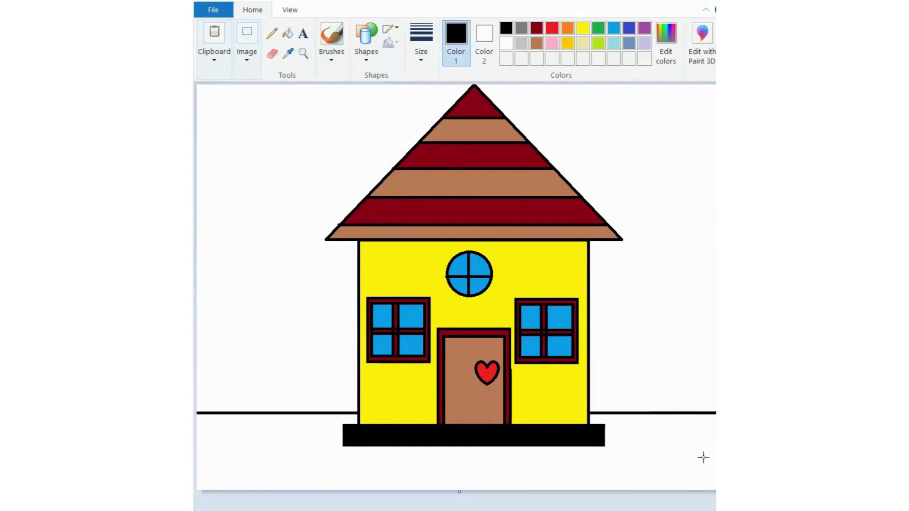
- Sketch a thin wavy bush outline above the ground line on both sides of the house with the Pencil
left_click(271, 33)
mouse_move(216, 380)
left_mouse_down()
mouse_move(249, 378)
mouse_move(278, 346)
mouse_move(301, 343)
mouse_move(325, 368)
mouse_move(358, 376)
left_mouse_up()
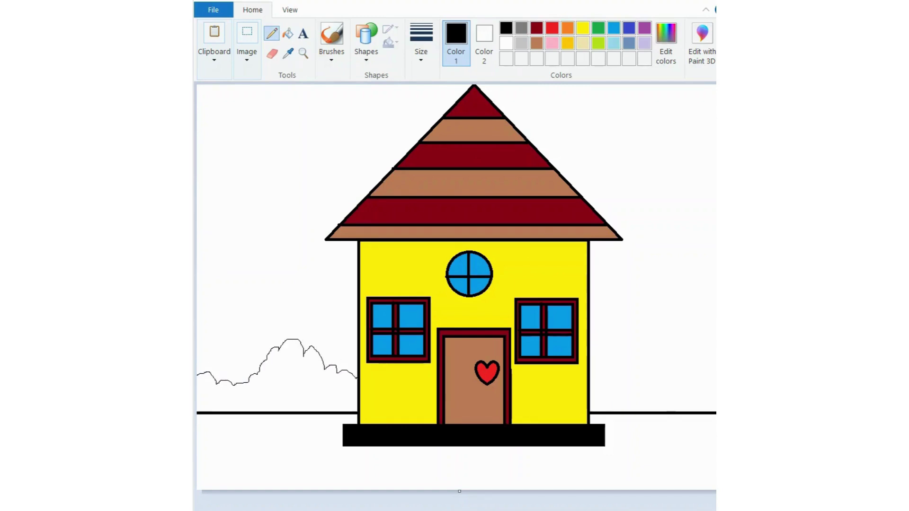
mouse_move(590, 353)
left_mouse_down()
mouse_move(627, 371)
mouse_move(650, 367)
left_mouse_up()
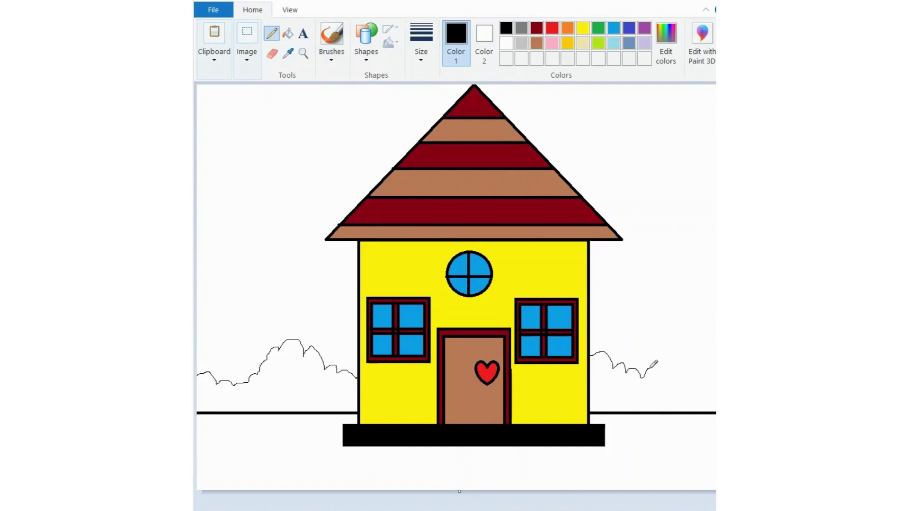
left_click_drag(685, 321, 716, 337)
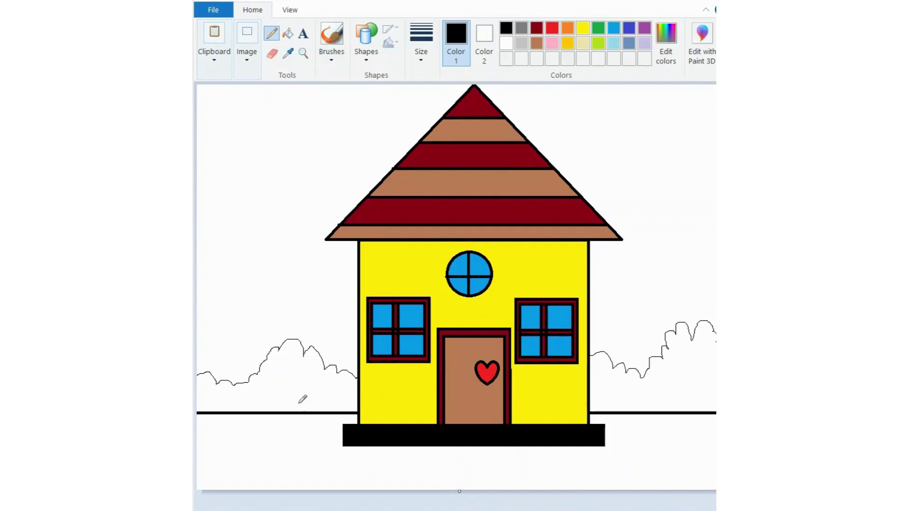
- Draw the two winding edges of a path from the foundation to the canvas bottom with the thickest pencil line
left_click(421, 43)
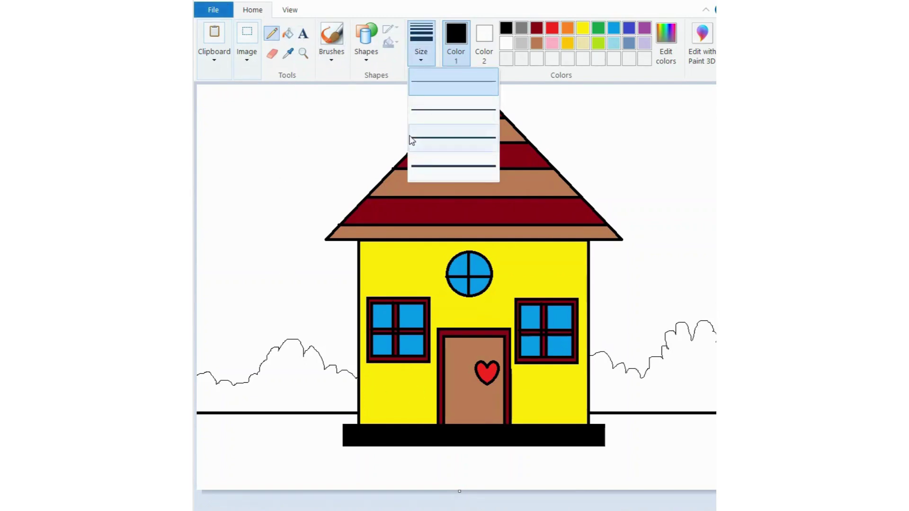
left_click(450, 168)
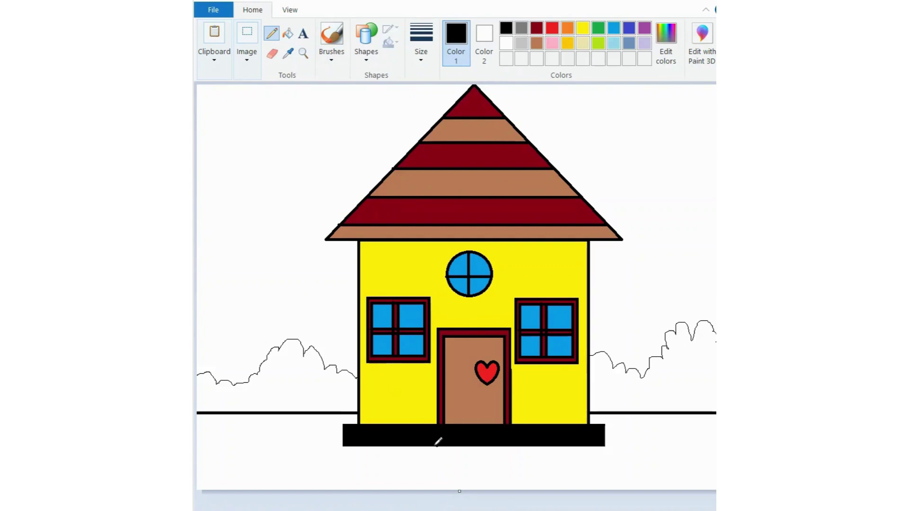
mouse_move(436, 446)
left_mouse_down()
mouse_move(402, 455)
mouse_move(416, 469)
left_mouse_up()
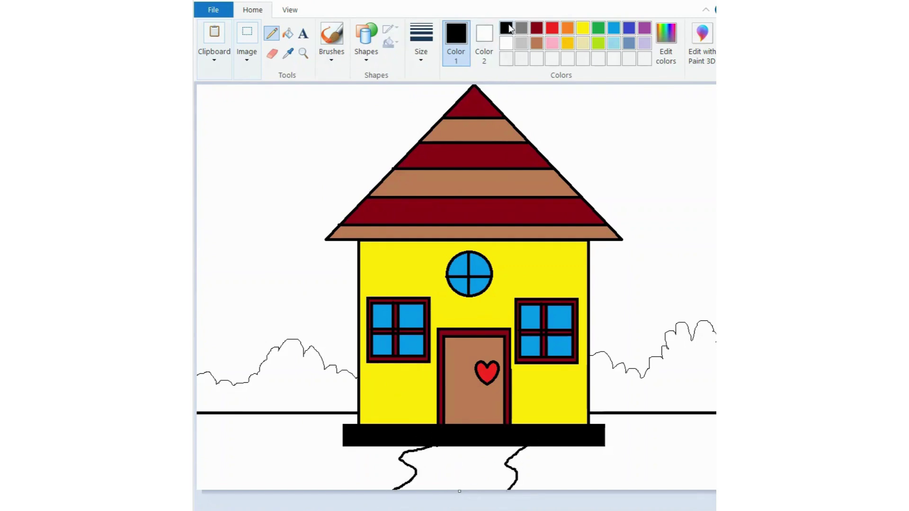
- Draw a circle for the sun in the sky to the right of the roof
left_click(366, 45)
left_click(400, 75)
left_click_drag(592, 104, 654, 162)
left_click_drag(614, 130, 631, 128)
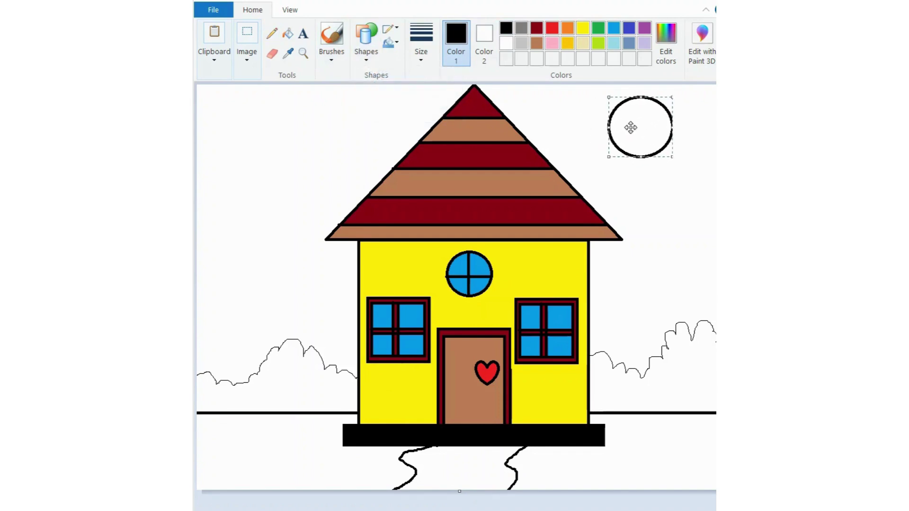
left_click(649, 165)
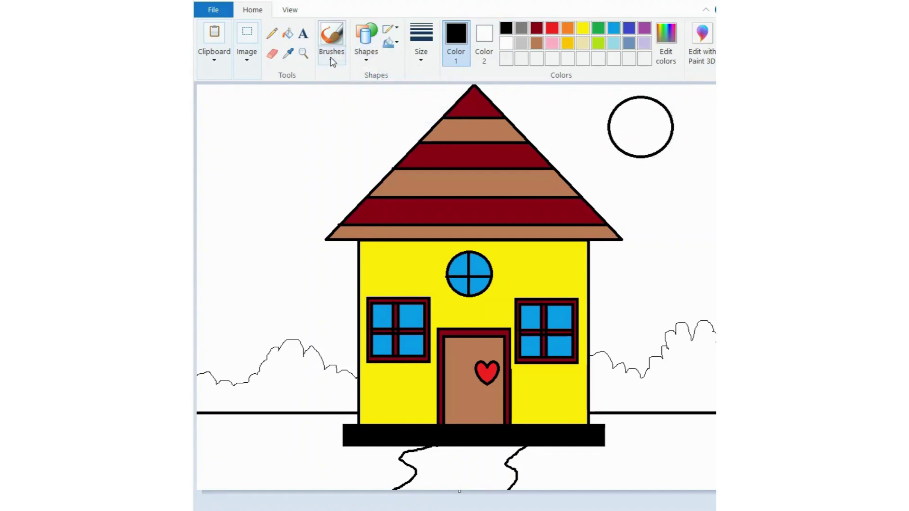
- Draw a cloud callout in the sky left of the roof and erase its small tail bubbles
left_click(366, 37)
left_click(439, 102)
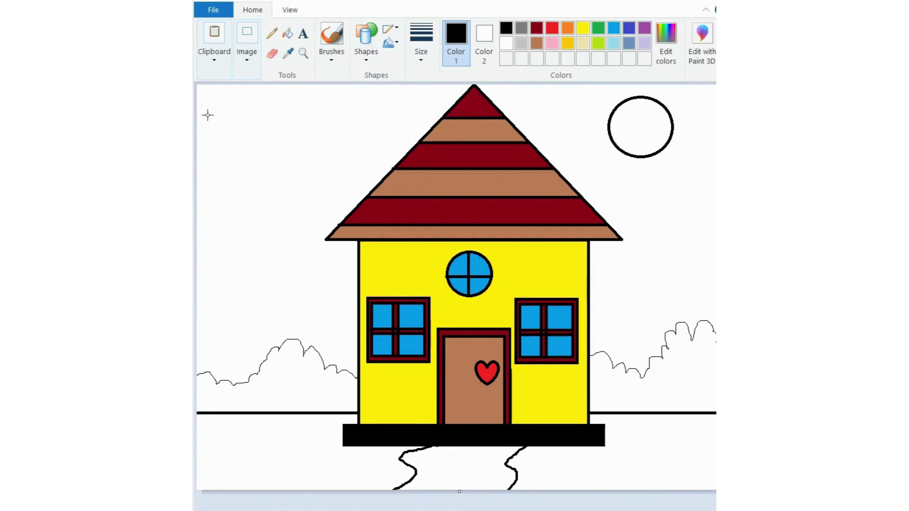
left_click_drag(207, 114, 320, 191)
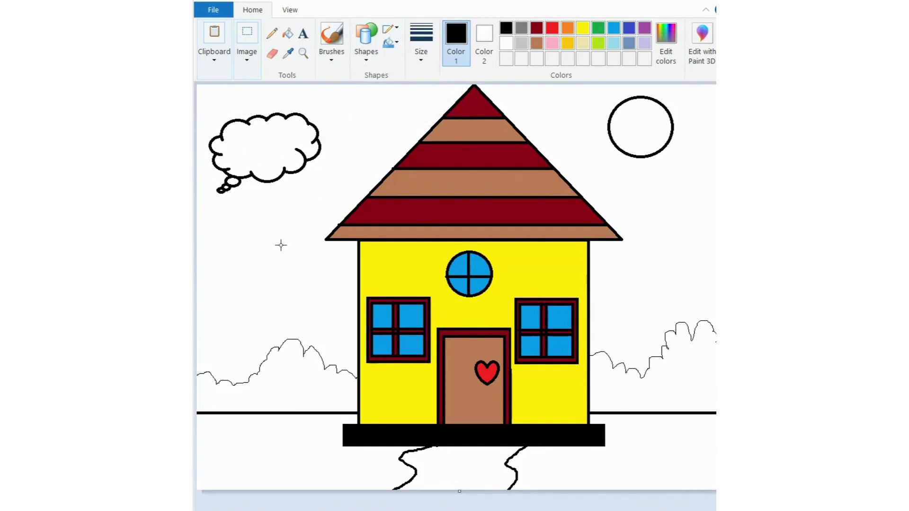
left_click(272, 53)
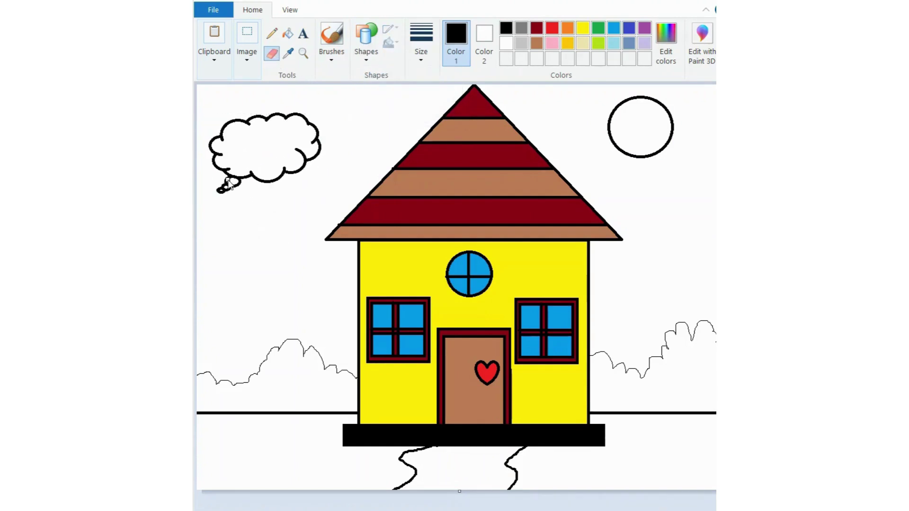
mouse_move(229, 183)
left_mouse_down()
mouse_move(223, 192)
mouse_move(239, 185)
left_mouse_up()
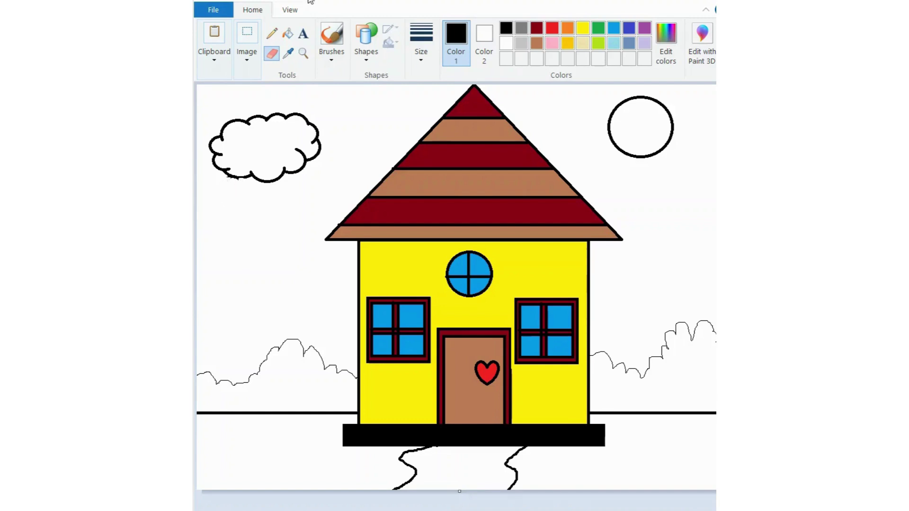
- Select the cloud with a rectangular selection and turn on transparent selection
left_click(247, 33)
mouse_move(202, 103)
left_mouse_down()
mouse_move(323, 189)
mouse_move(331, 209)
left_mouse_up()
left_click(247, 51)
left_click(249, 115)
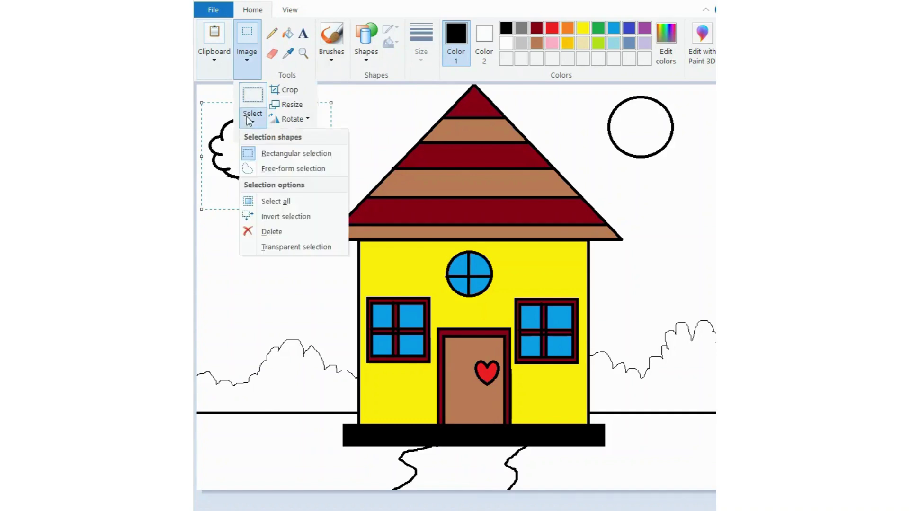
left_click(296, 247)
- Paste two copies of the cloud, placing a slightly smaller one below the original and the other just below the sun
key("ctrl+c")
key("ctrl+v")
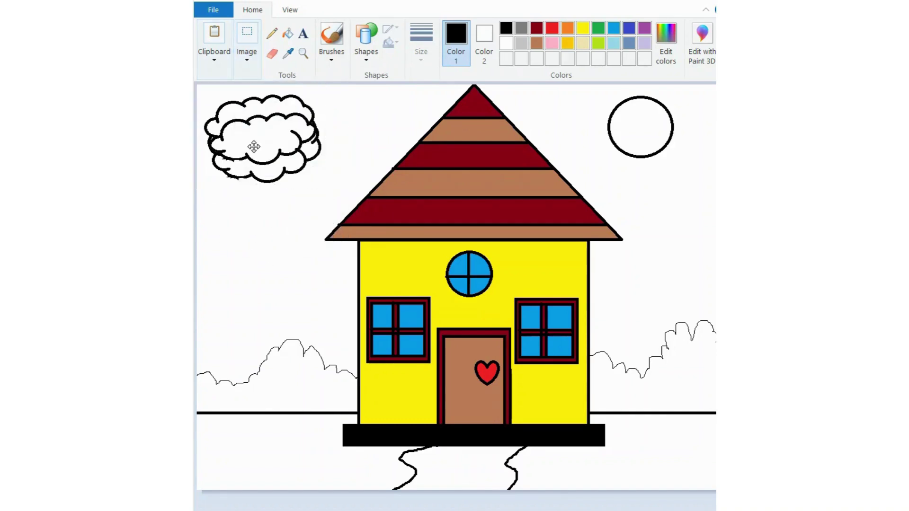
left_click_drag(253, 147, 254, 290)
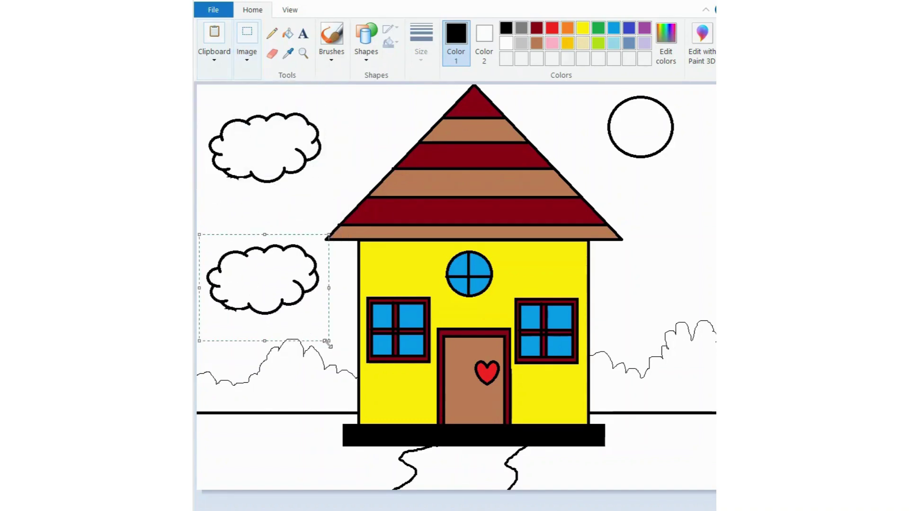
left_click(332, 310)
key("ctrl+v")
left_click_drag(261, 118, 661, 178)
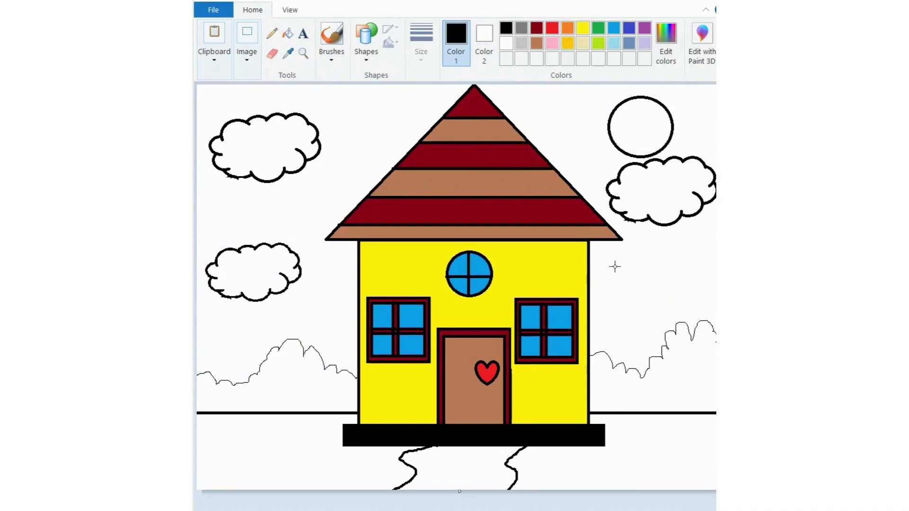
- Fill the sun with yellow and the sky on both sides of the roof with light blue
left_click(583, 28)
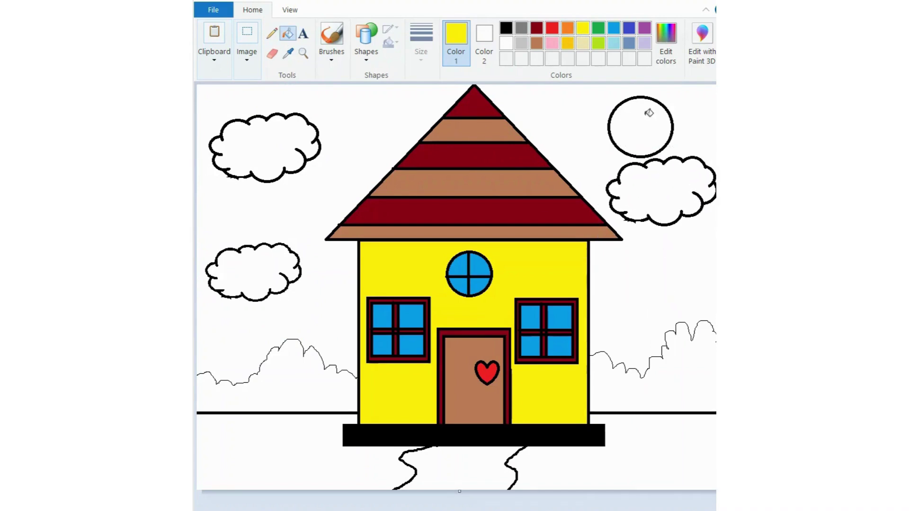
left_click(644, 113)
left_click(614, 41)
left_click(562, 134)
left_click(392, 133)
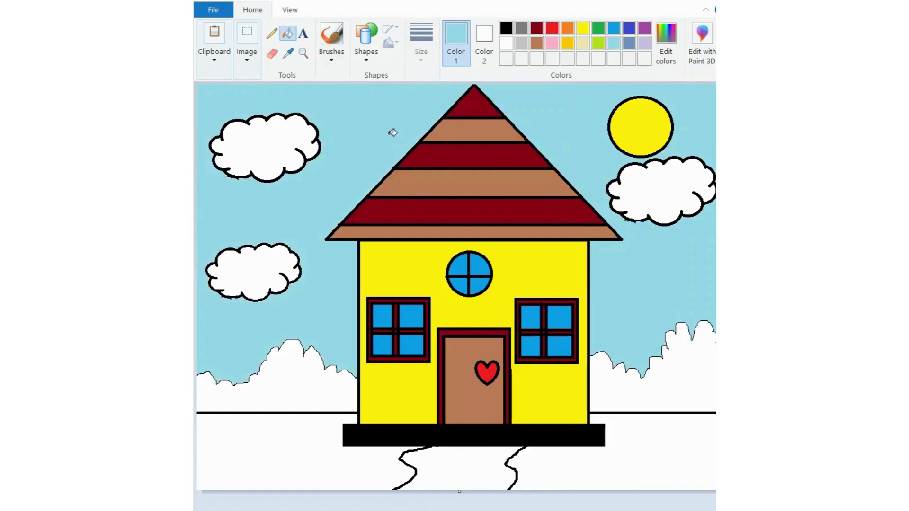
- Add a dark green from the basic colors and fill the bushes on both sides of the house with it
left_click(598, 40)
left_click(668, 38)
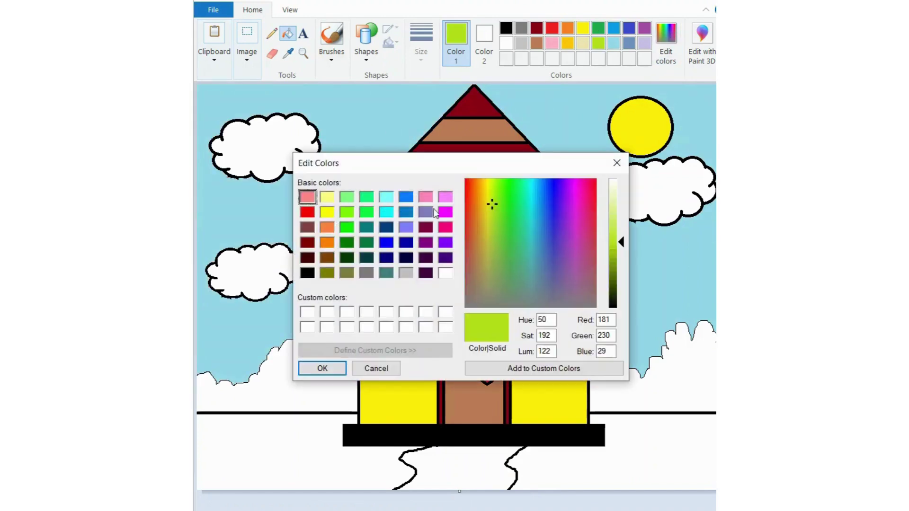
left_click(347, 242)
left_click(322, 368)
left_click(294, 379)
left_click(617, 386)
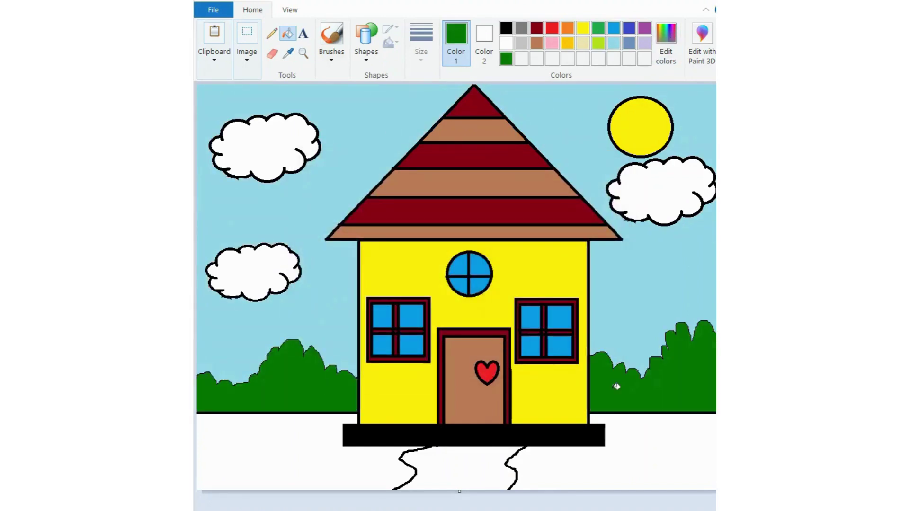
- Fill the ground on both sides of the path with lime green and the path with brown
left_click(598, 43)
left_click(693, 445)
left_click(331, 468)
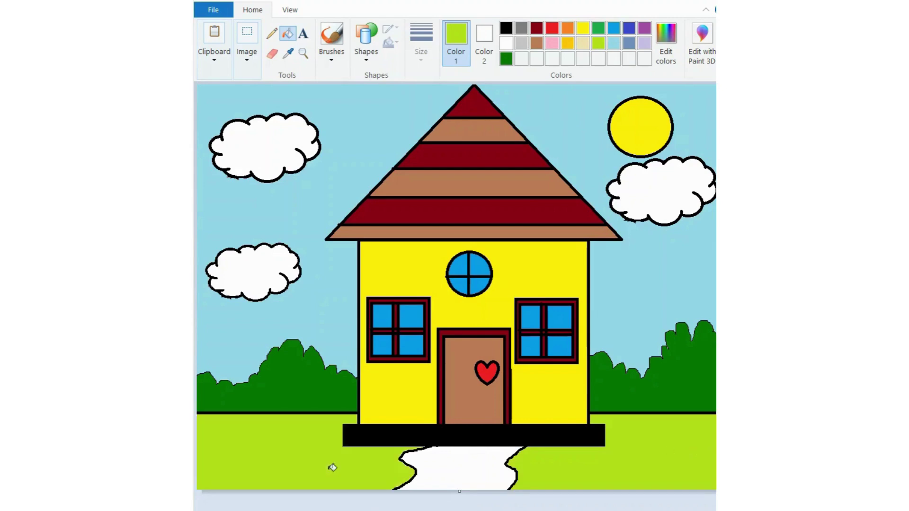
left_click(538, 42)
left_click(454, 473)
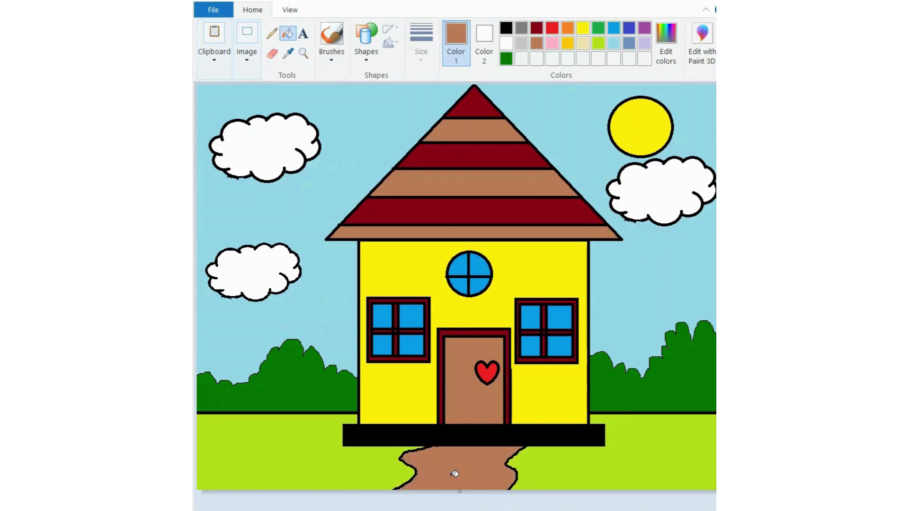
- Draw short yellow straight lines of varying length around the sun as rays
left_click(583, 28)
left_click(366, 37)
left_click(360, 75)
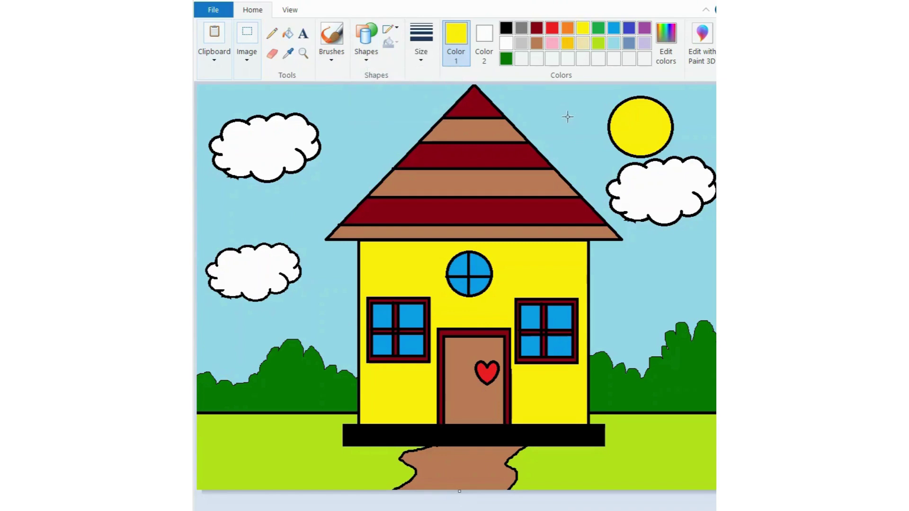
mouse_move(557, 115)
left_mouse_down()
mouse_move(601, 122)
mouse_move(608, 100)
left_mouse_up()
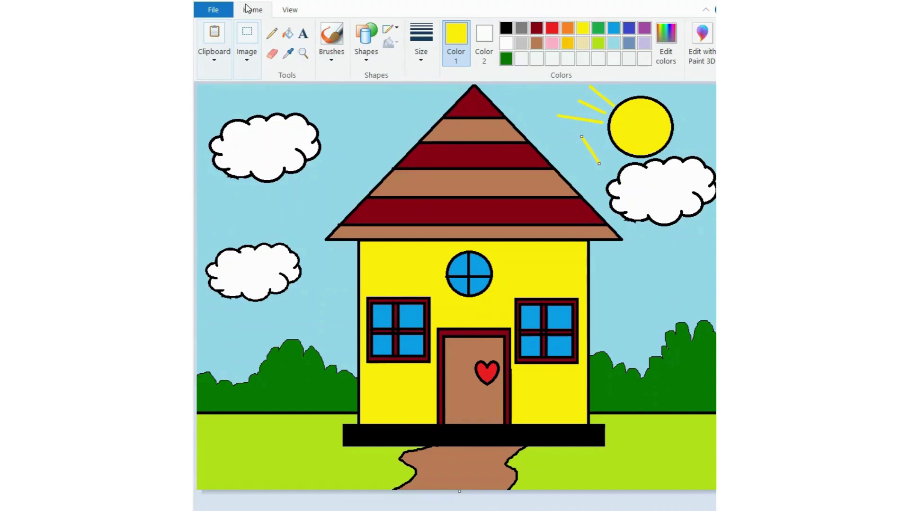
left_click(582, 153)
left_click_drag(580, 135, 602, 134)
mouse_move(577, 162)
left_mouse_down()
mouse_move(611, 145)
mouse_move(615, 160)
left_mouse_up()
mouse_move(696, 92)
left_mouse_down()
mouse_move(671, 103)
mouse_move(676, 112)
mouse_move(662, 98)
left_mouse_up()
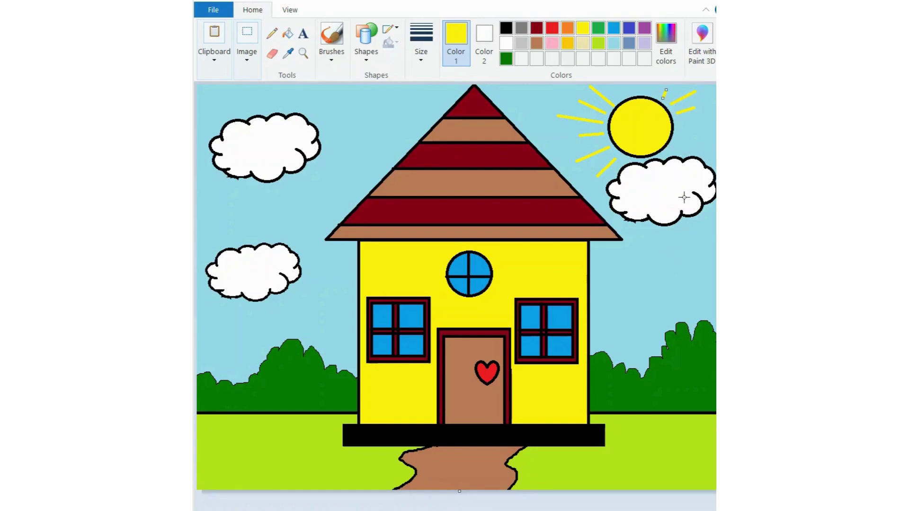
mouse_move(707, 125)
left_mouse_down()
mouse_move(678, 124)
mouse_move(677, 137)
left_mouse_up()
left_click_drag(611, 86, 621, 99)
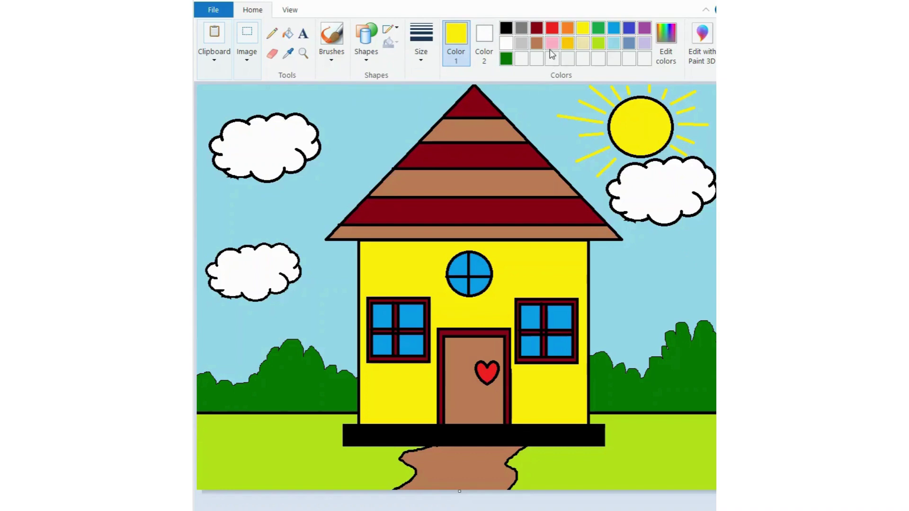
- Paint three small black birds in the sky between the upper cloud and the roof, using the basic brush at the thickest size
left_click(506, 28)
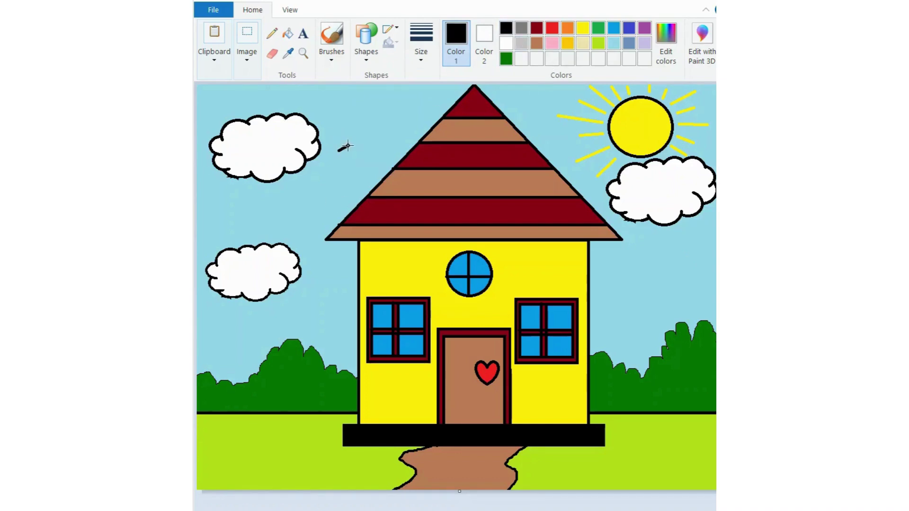
left_click(332, 47)
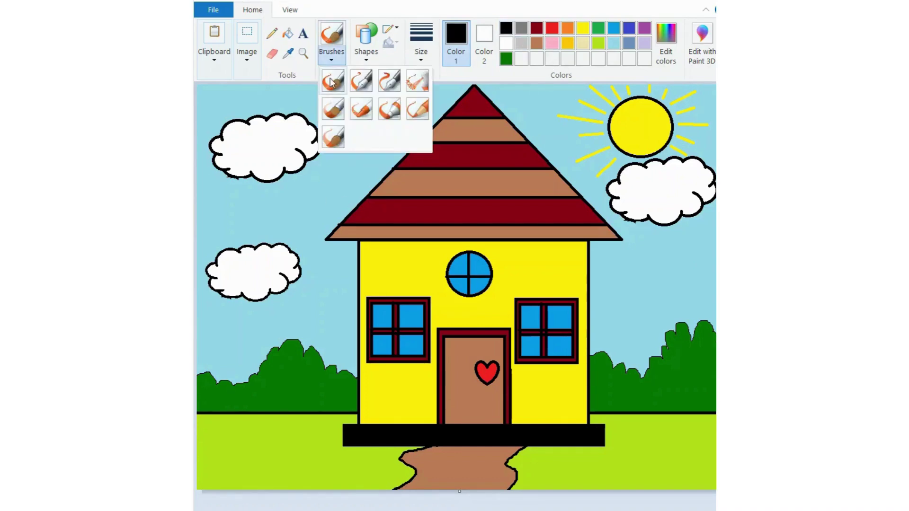
left_click(337, 78)
left_click(419, 48)
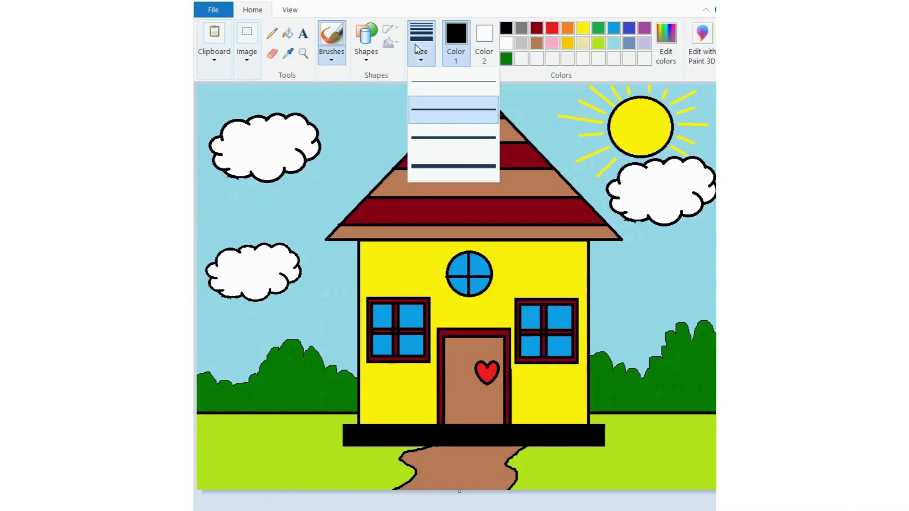
left_click(439, 166)
mouse_move(339, 151)
left_mouse_down()
mouse_move(361, 136)
mouse_move(395, 140)
mouse_move(405, 132)
mouse_move(393, 149)
mouse_move(400, 145)
left_mouse_up()
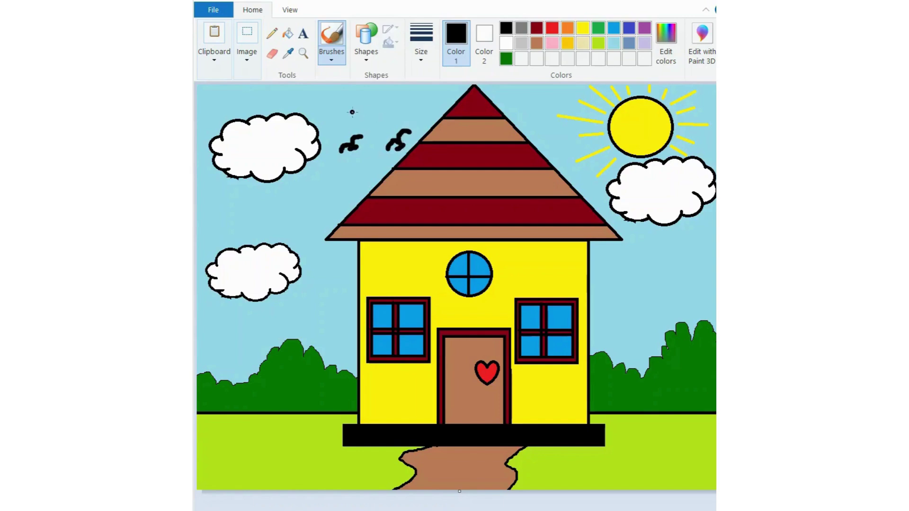
mouse_move(352, 113)
left_mouse_down()
mouse_move(372, 100)
mouse_move(364, 115)
left_mouse_up()
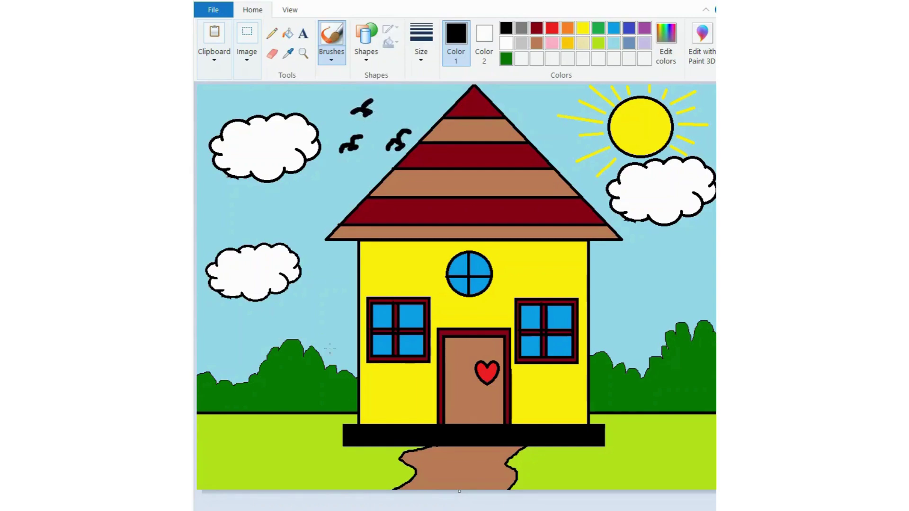